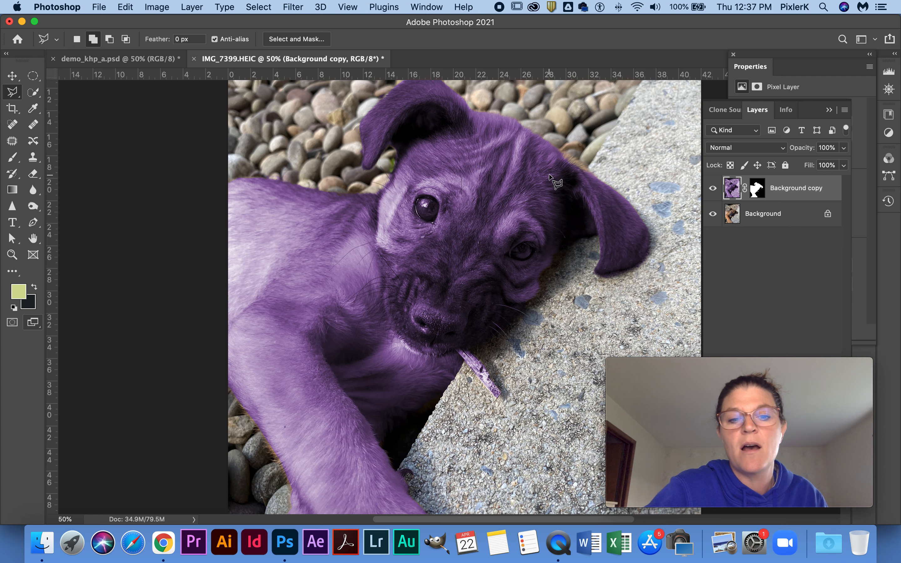
Step: Undo the purple recolouring of the Background copy layer
key(super+z)
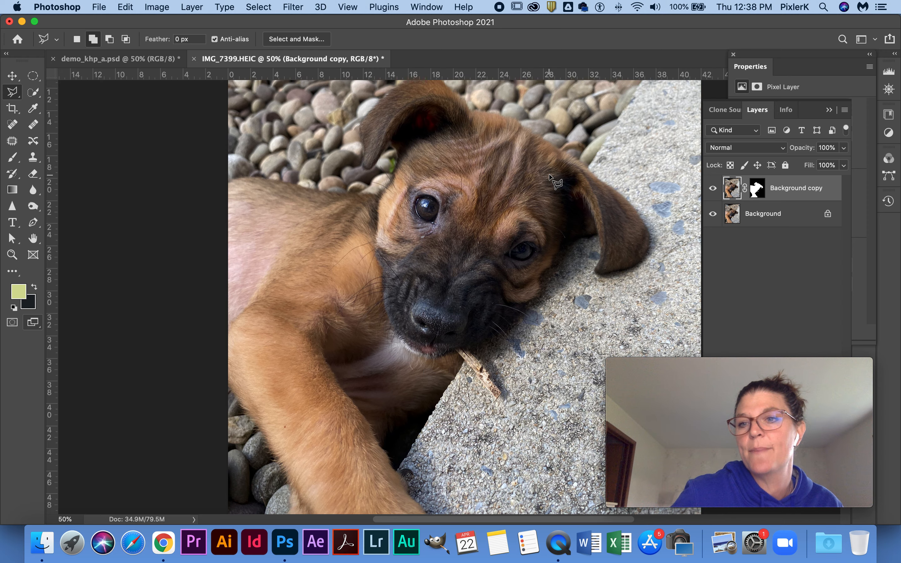
mouse_move(798, 372)
drag(798, 373, 155, 395)
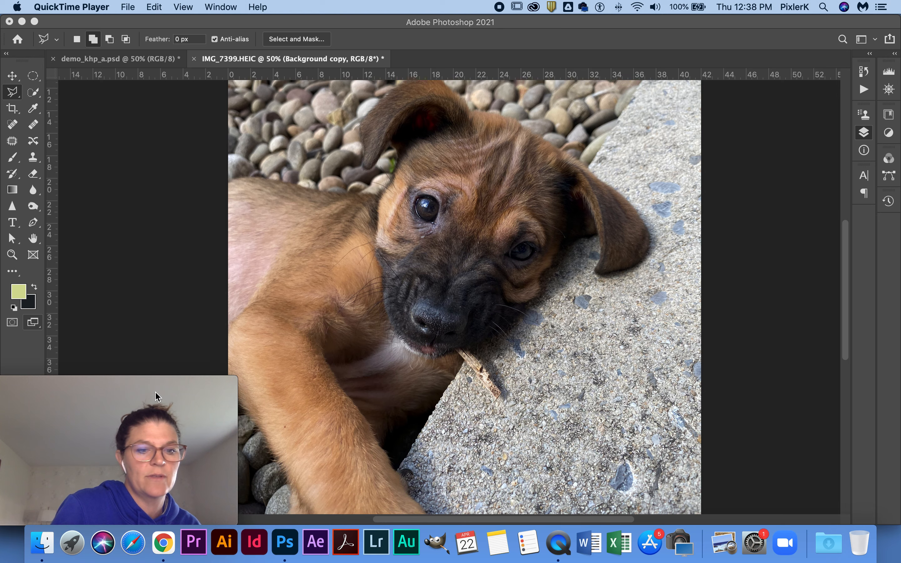
click(203, 271)
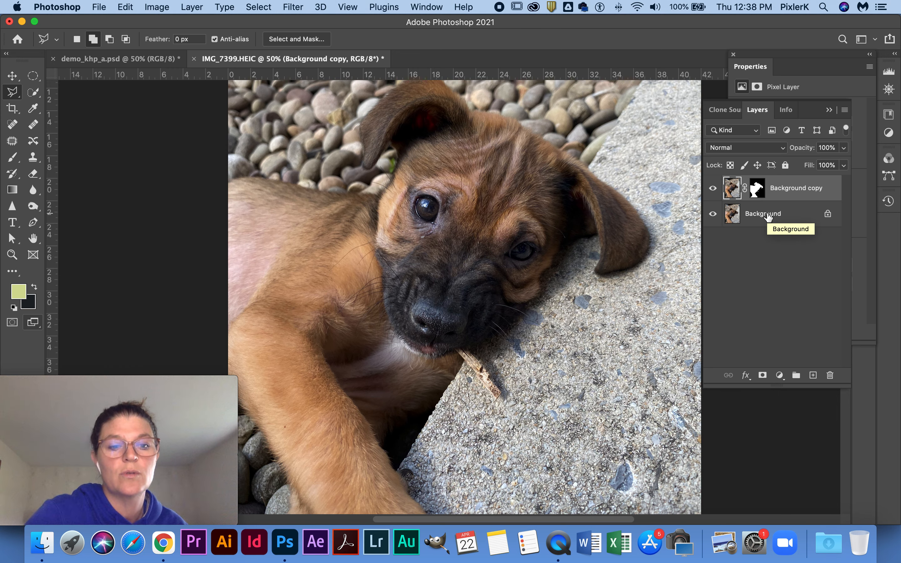
Step: Add a linear gradient fill layer at a 90° angle and 100% scale, and hide it
click(888, 135)
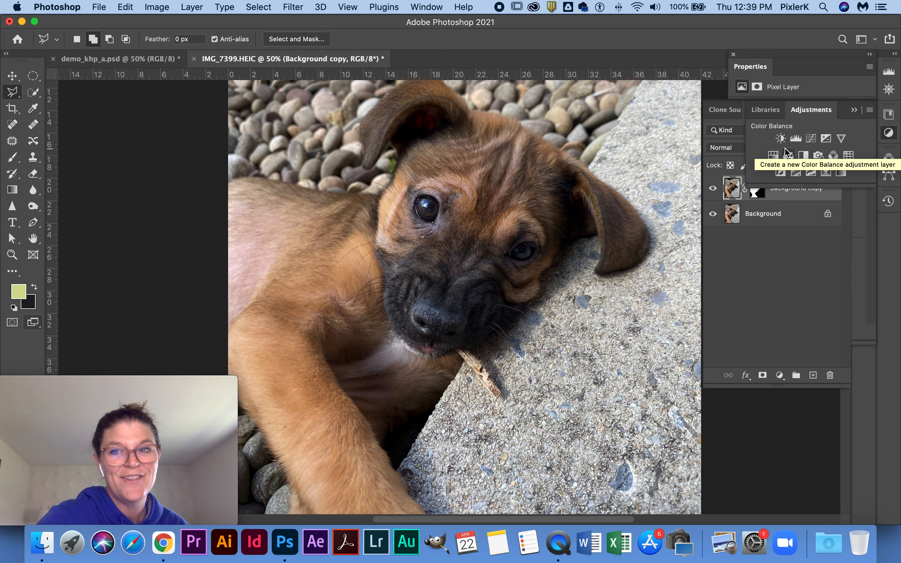
click(766, 355)
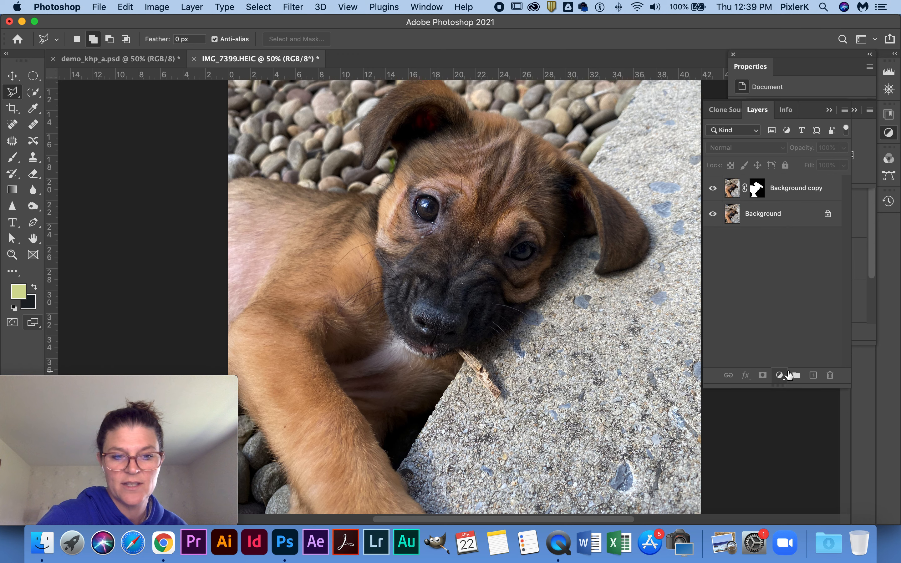
click(779, 375)
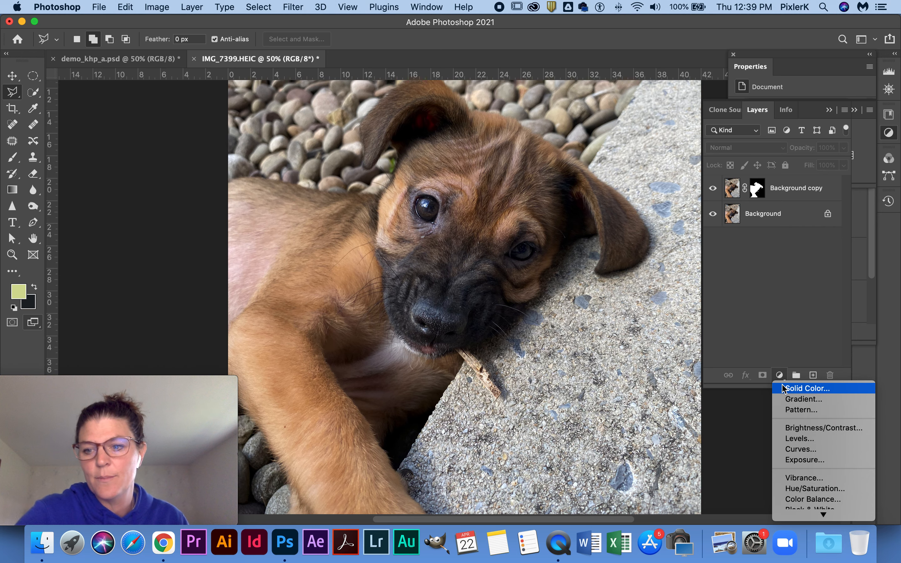
scroll(810, 429, down, 5)
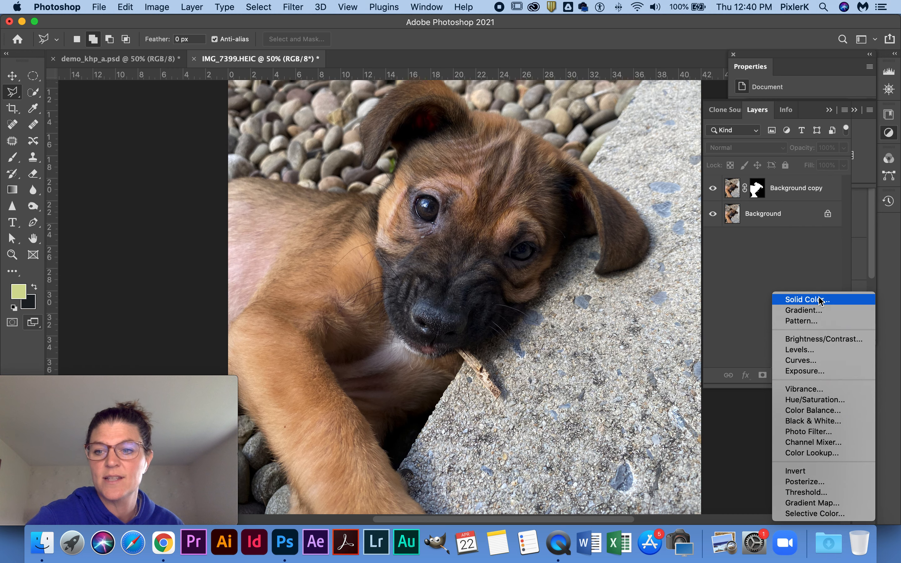
click(817, 318)
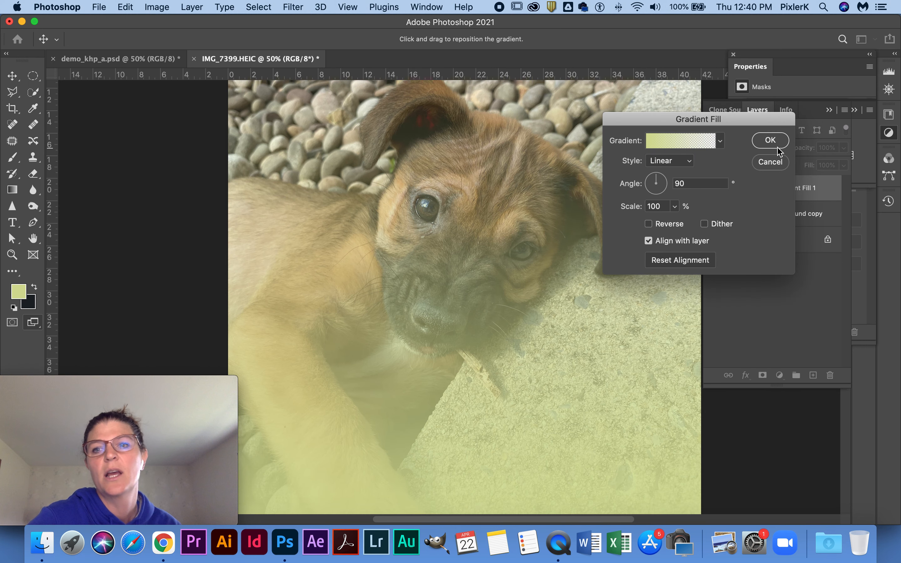
click(770, 141)
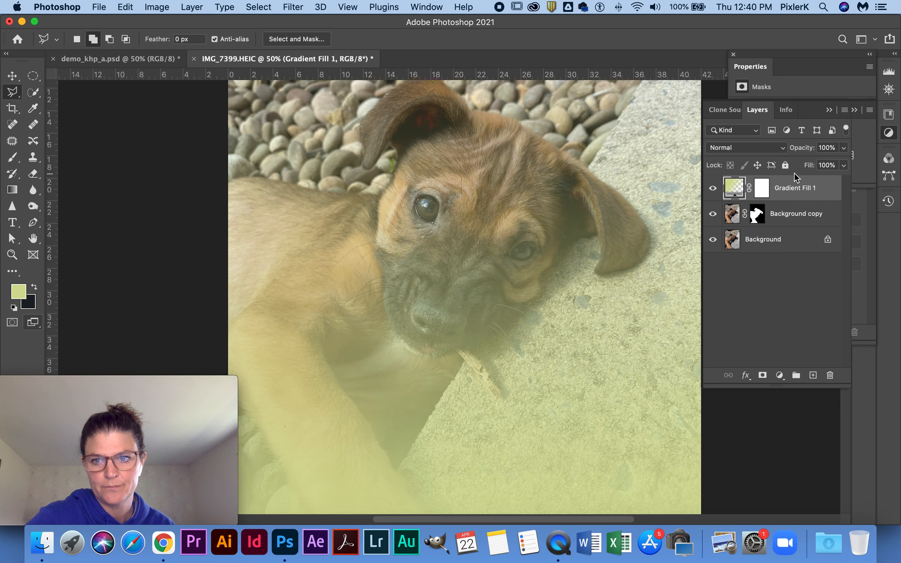
click(714, 189)
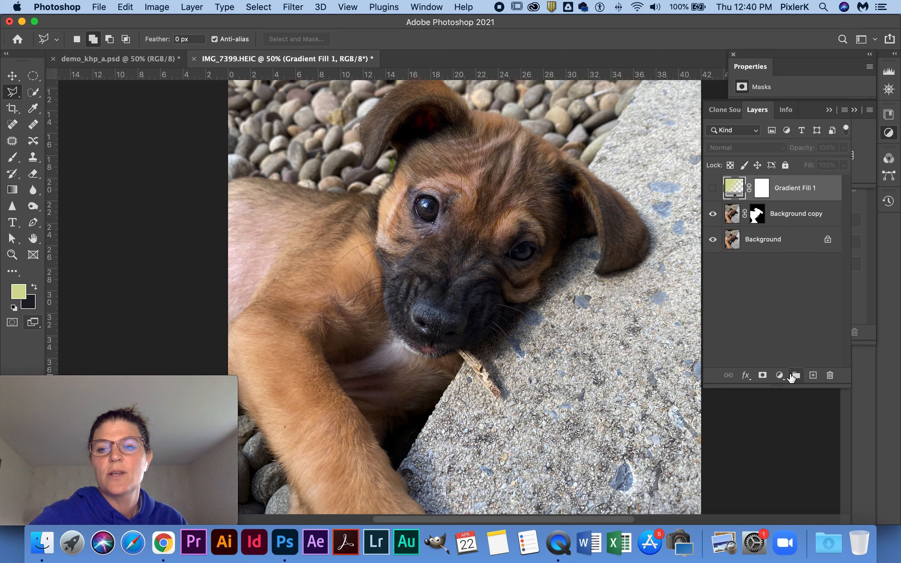
Step: Add a Hue/Saturation adjustment layer and place it between the gradient fill and Background copy layers
click(780, 375)
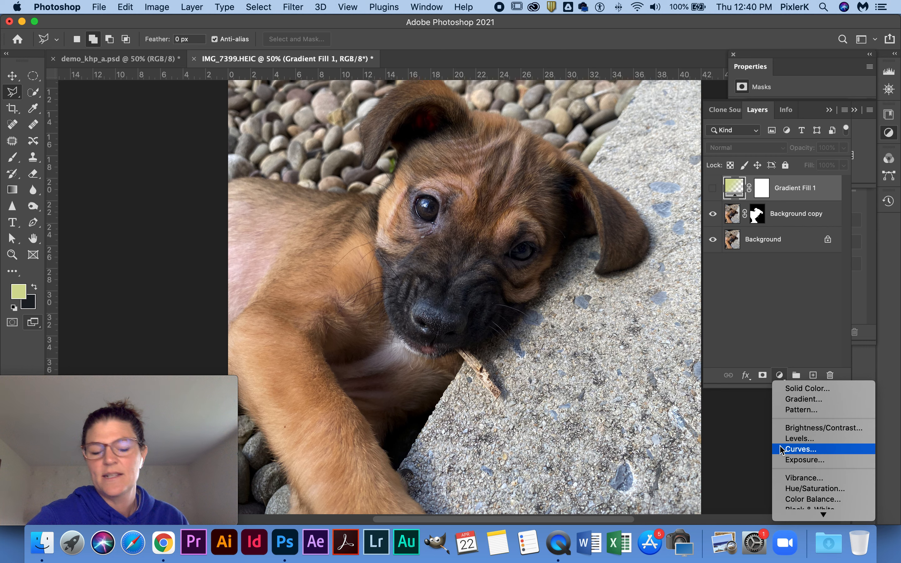
click(810, 492)
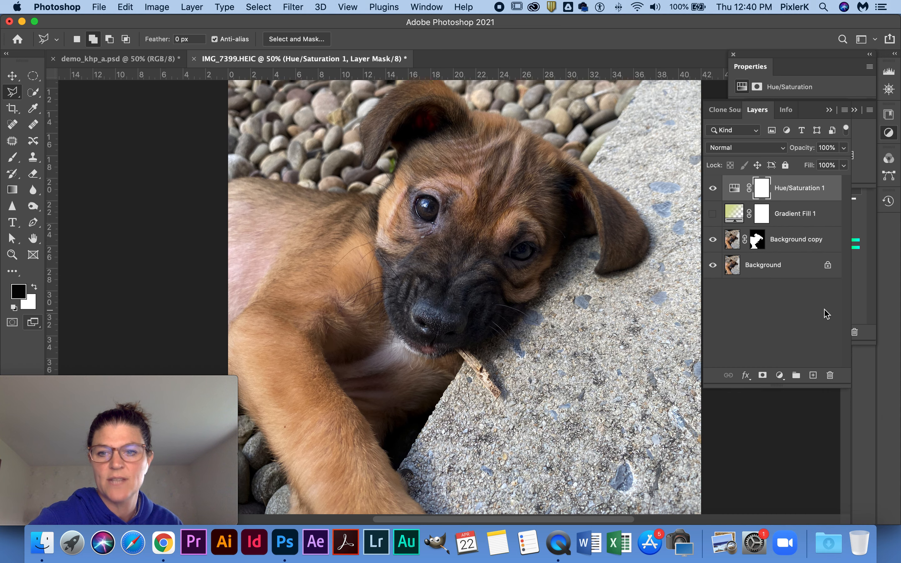
drag(824, 195, 824, 220)
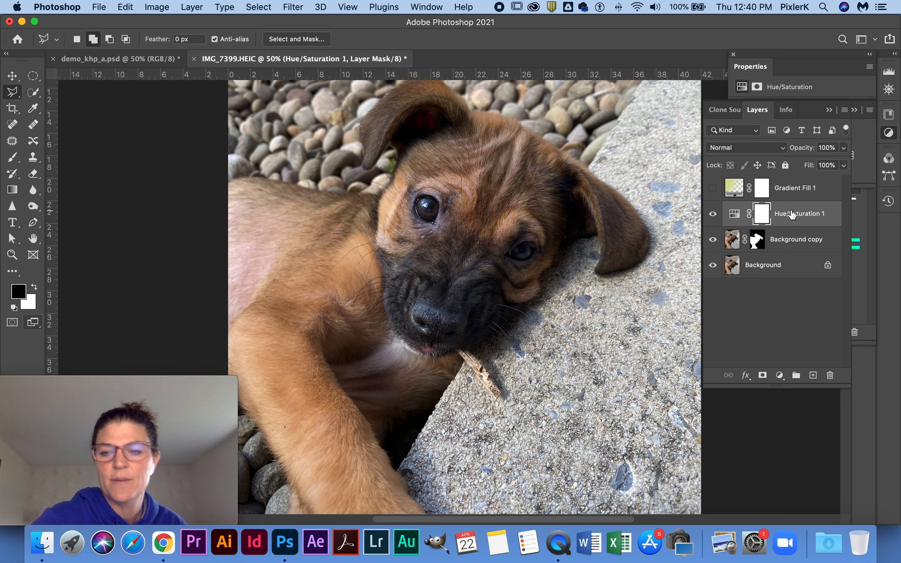
mouse_move(803, 221)
mouse_down()
mouse_move(802, 178)
mouse_move(801, 215)
mouse_up()
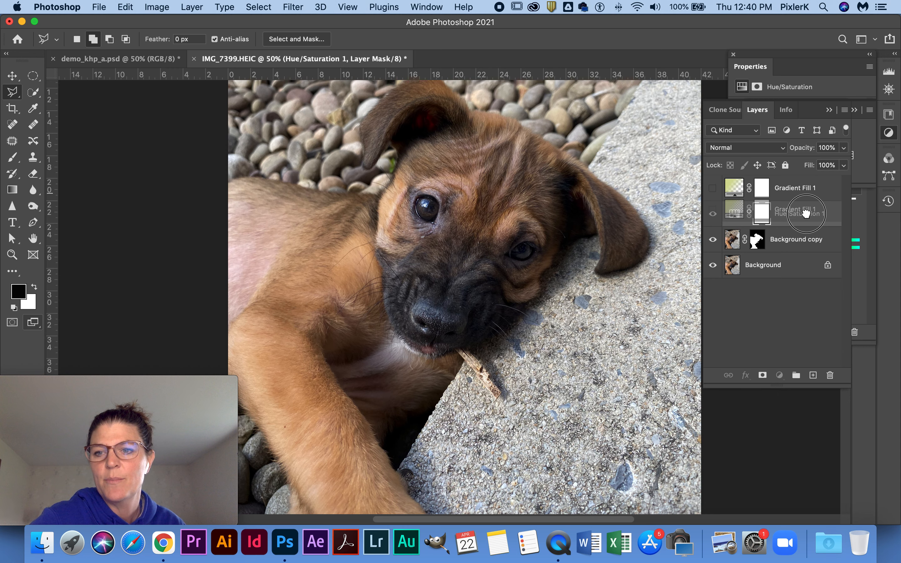
Step: Select the Hue/Saturation adjustment and rearrange the workspace so its properties and the layer stack show side by side
click(802, 188)
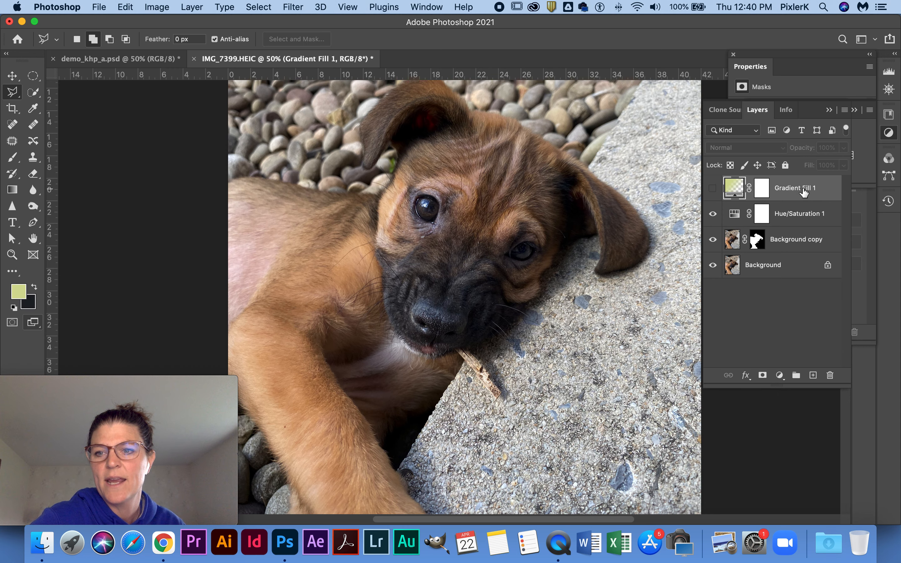
click(797, 216)
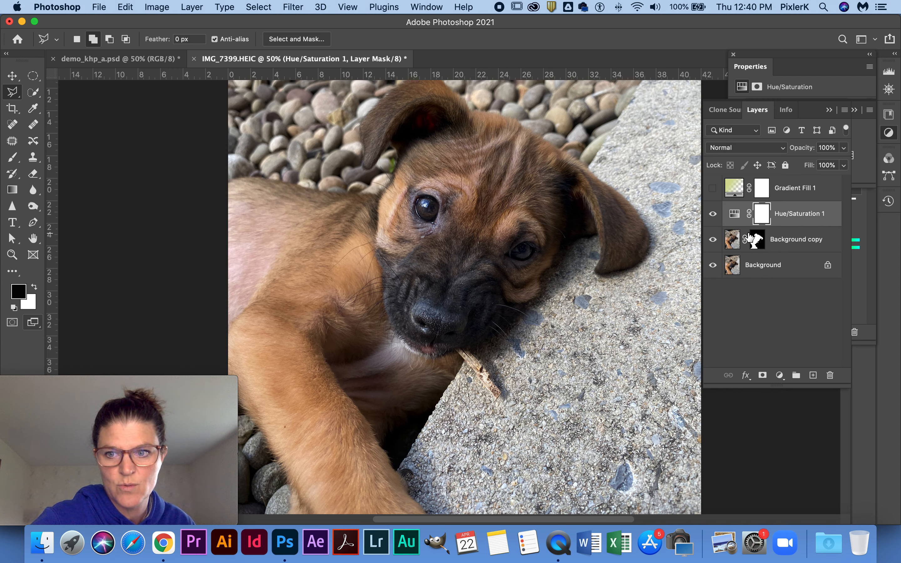
click(738, 214)
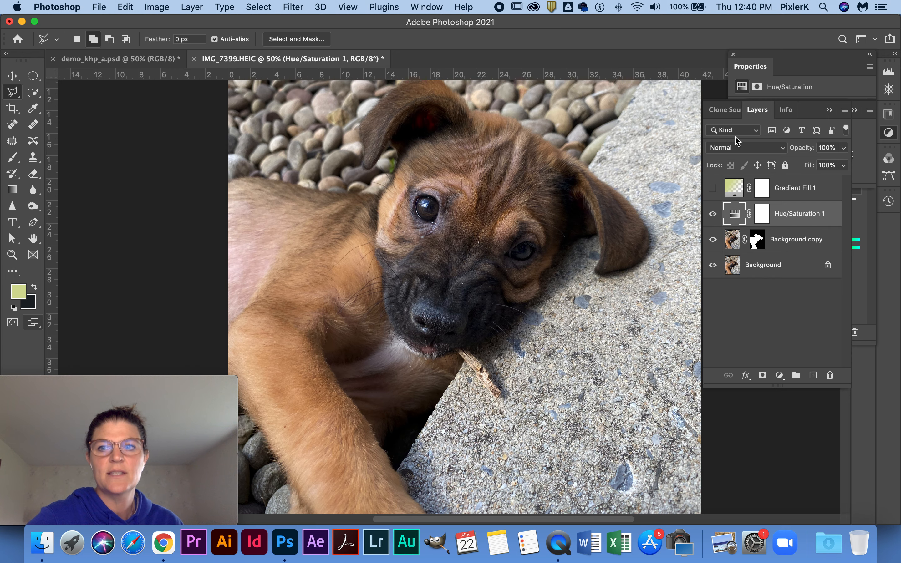
mouse_move(818, 110)
mouse_down()
mouse_move(811, 187)
mouse_move(847, 221)
mouse_up()
mouse_move(867, 219)
mouse_down()
mouse_move(881, 224)
mouse_move(871, 231)
mouse_up()
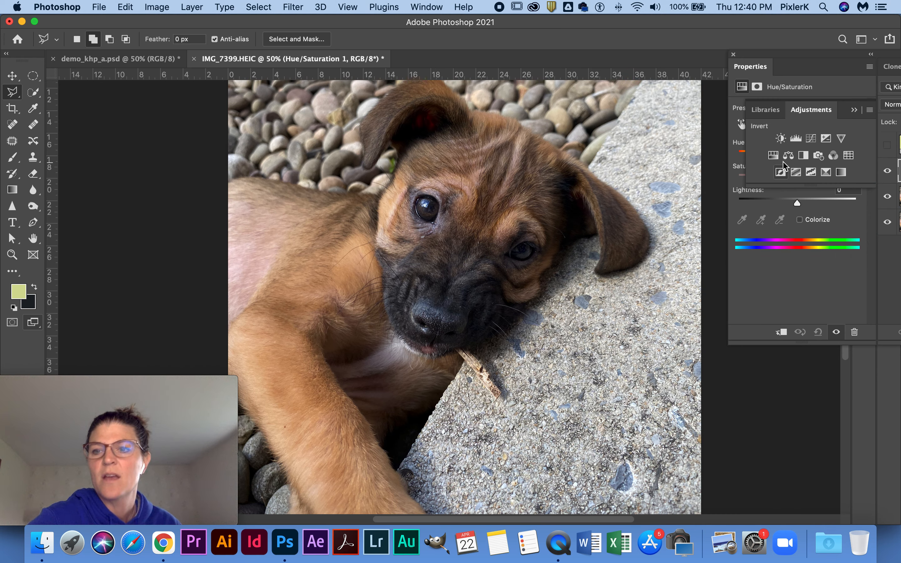
click(853, 110)
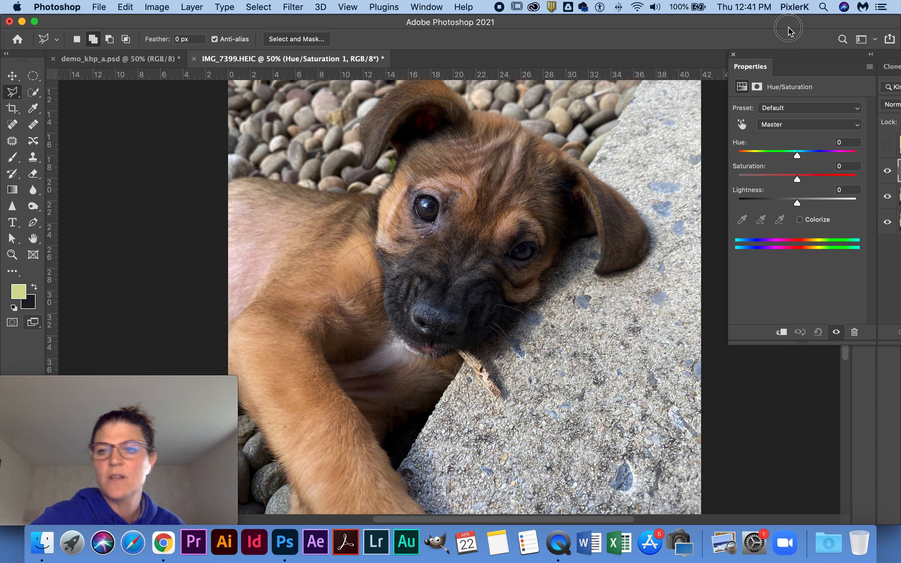
mouse_move(787, 28)
mouse_down()
mouse_move(744, 24)
mouse_move(773, 31)
mouse_up()
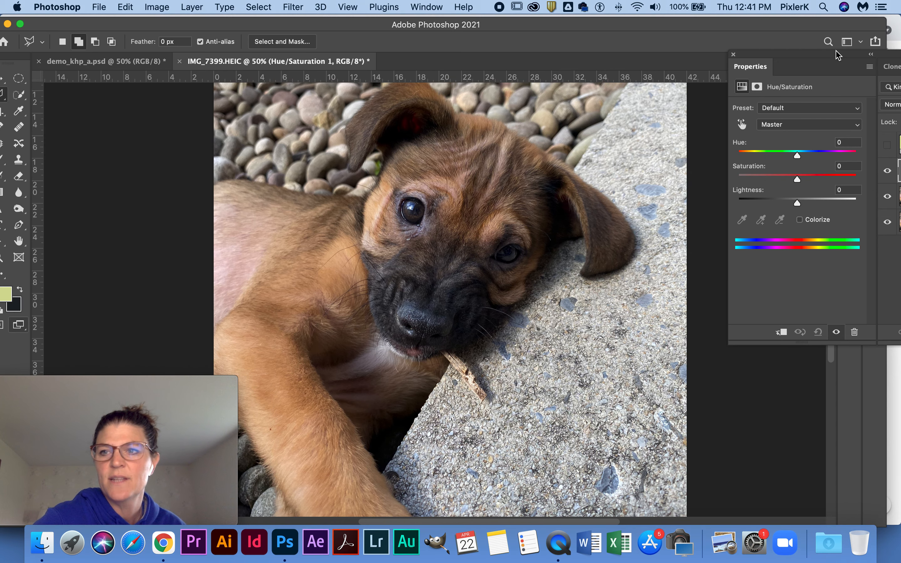
mouse_move(894, 54)
mouse_down()
mouse_move(881, 36)
mouse_move(893, 36)
mouse_move(864, 36)
mouse_move(806, 133)
mouse_move(856, 130)
mouse_up()
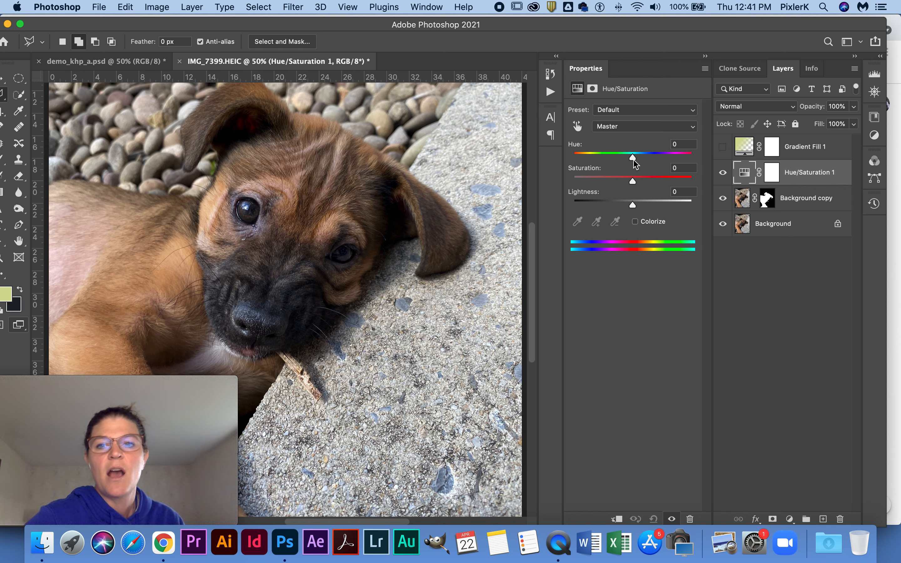
Step: Turn on Colorize for the Hue/Saturation adjustment and set hue to 277, saturation to 36 and lightness to 0
drag(634, 162, 600, 164)
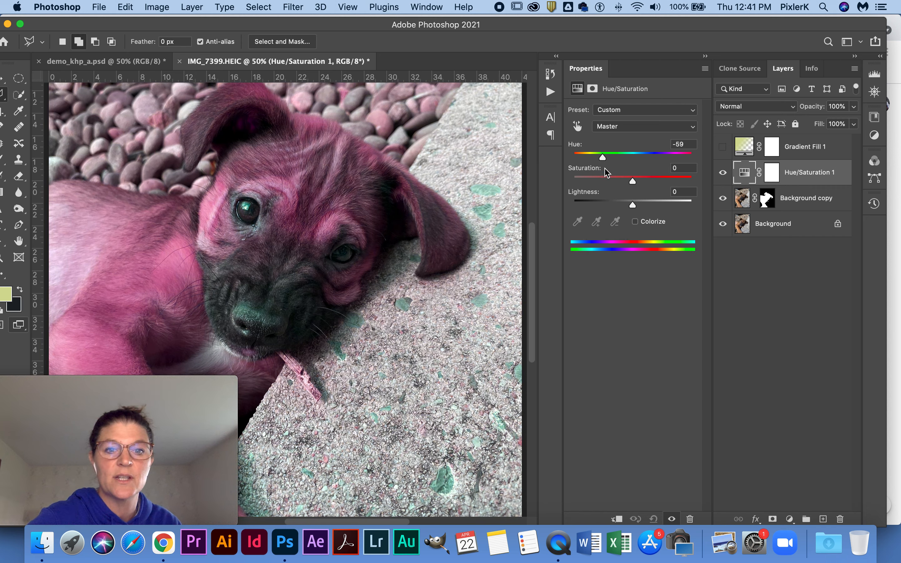
drag(602, 157, 662, 163)
click(636, 222)
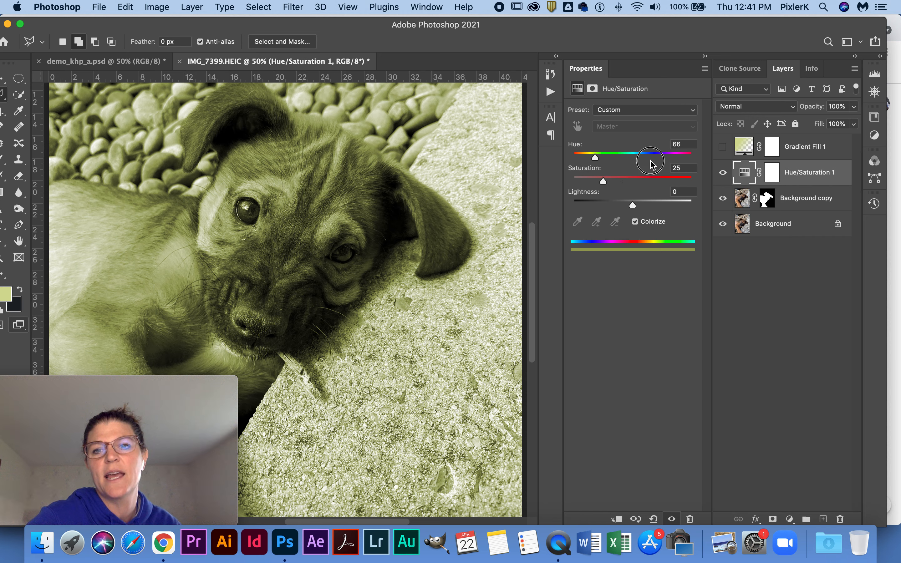
drag(595, 157, 651, 158)
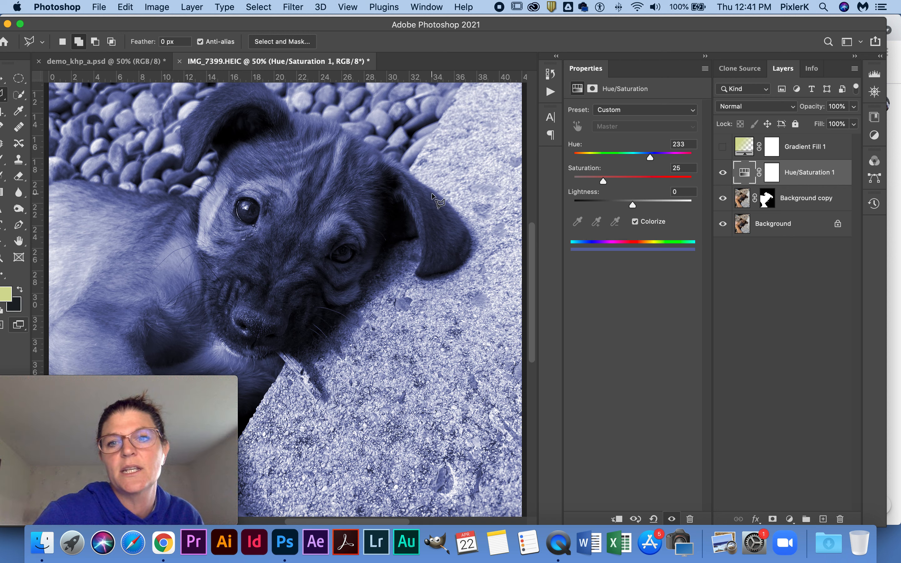
drag(650, 158, 665, 158)
drag(603, 182, 647, 207)
double_click(680, 191)
text(0)
key(Tab)
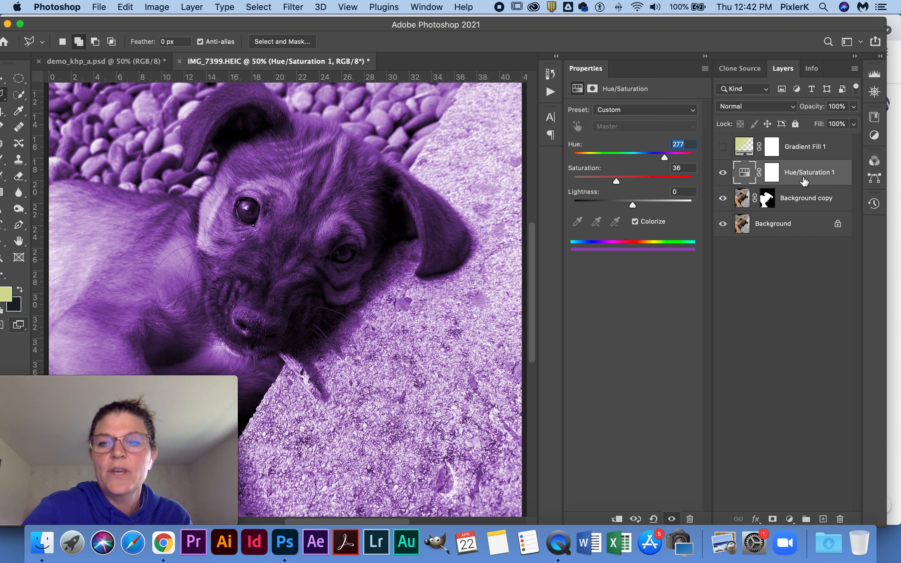
Step: Try the Hue/Saturation adjustment beneath Background copy, and clip it to that layer from directly above
drag(781, 183, 777, 211)
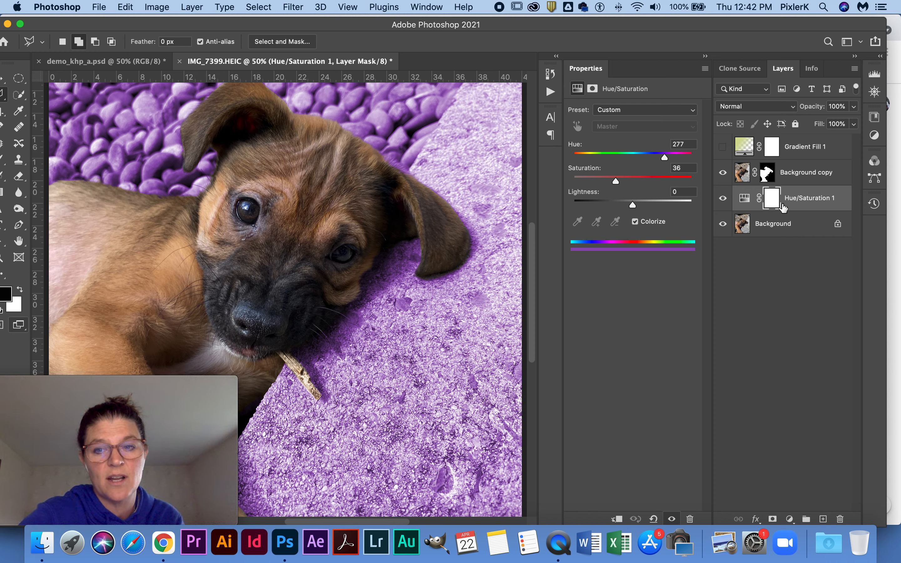
drag(783, 207, 783, 168)
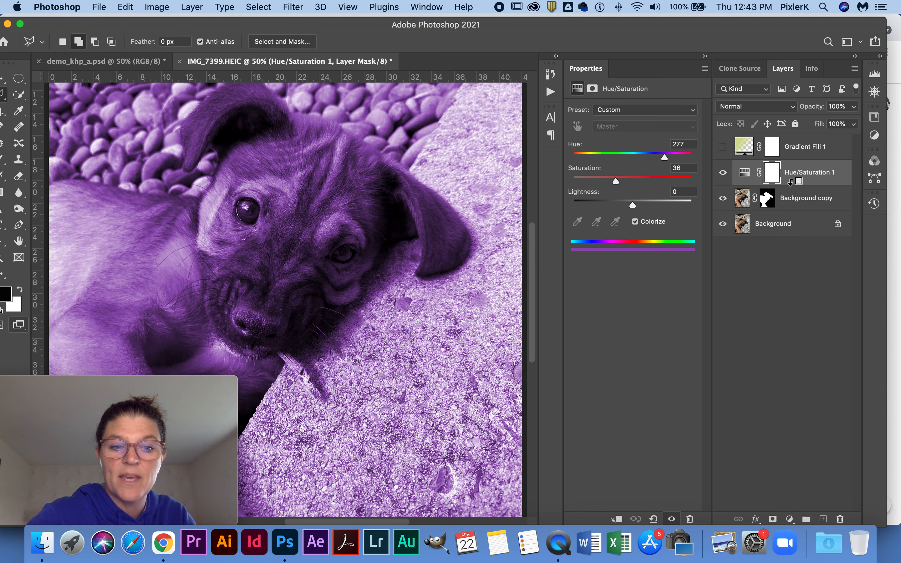
alt+click(790, 182)
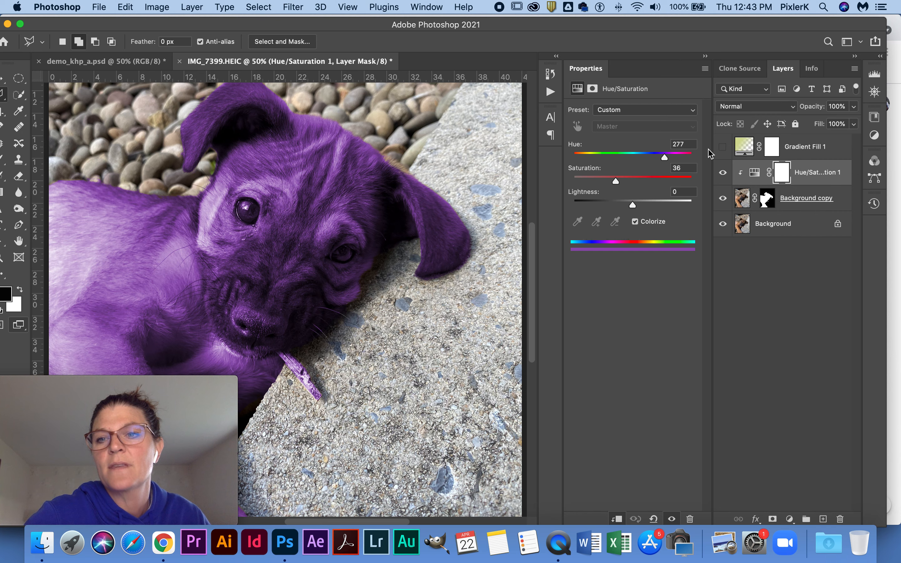
Step: Set the gradient fill layer's blend mode to Linear Burn while it is shown, and hide the layer again
click(723, 147)
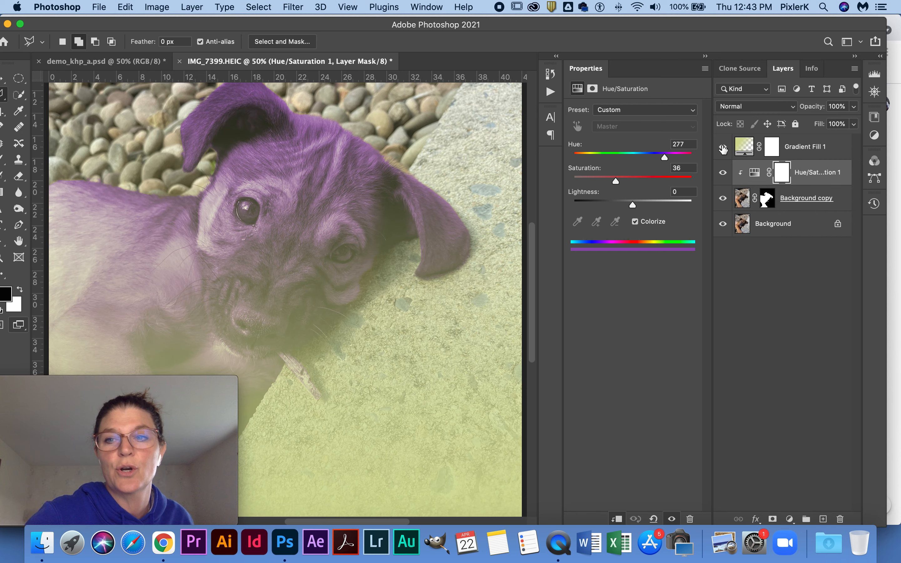
click(793, 108)
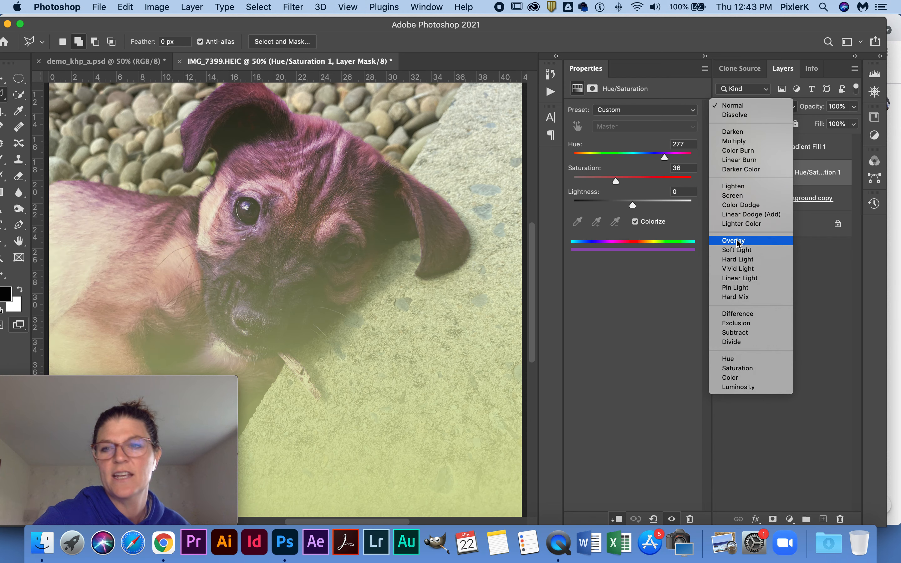
click(821, 296)
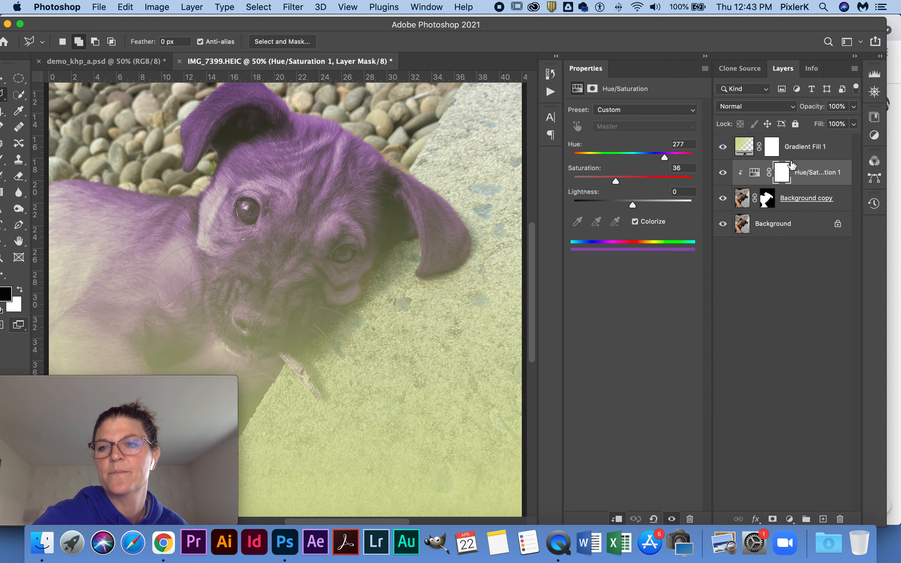
click(791, 143)
click(794, 110)
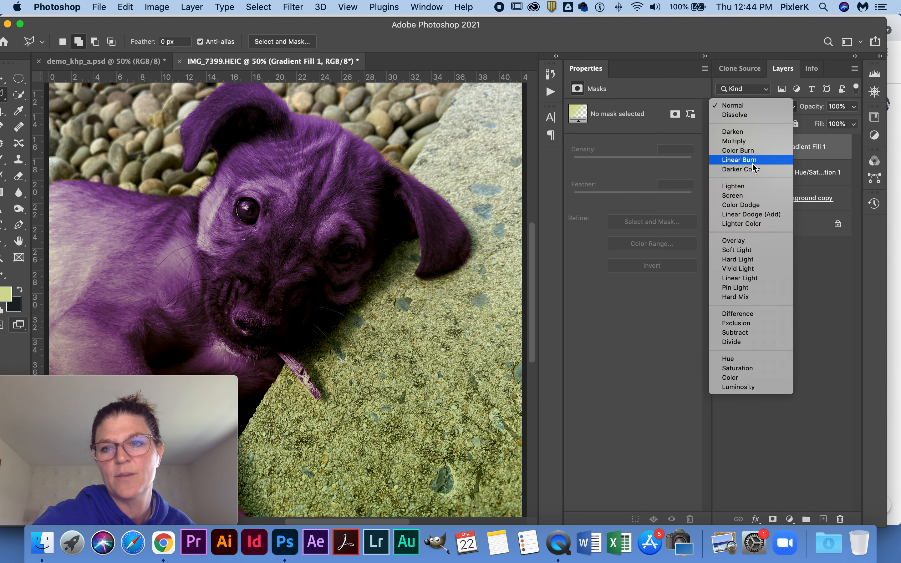
click(752, 162)
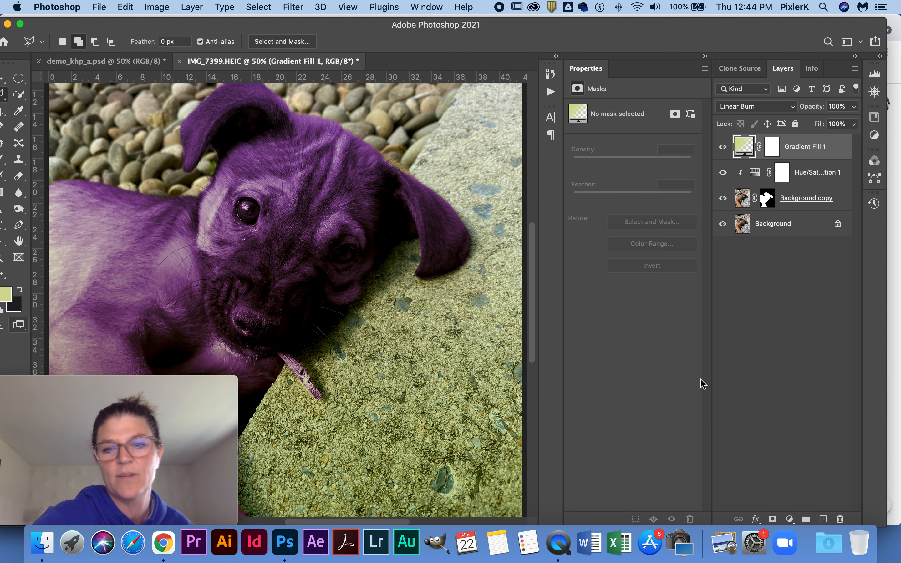
click(724, 148)
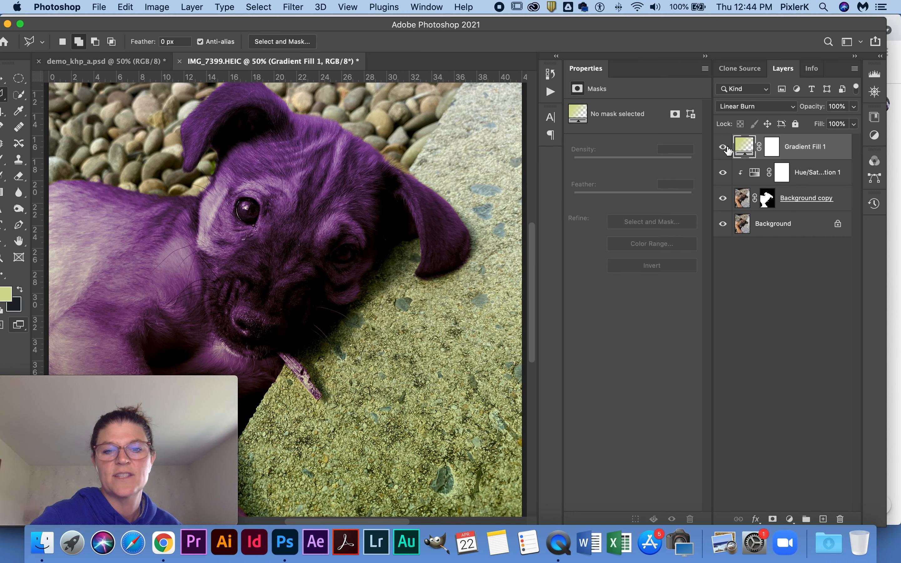
click(724, 147)
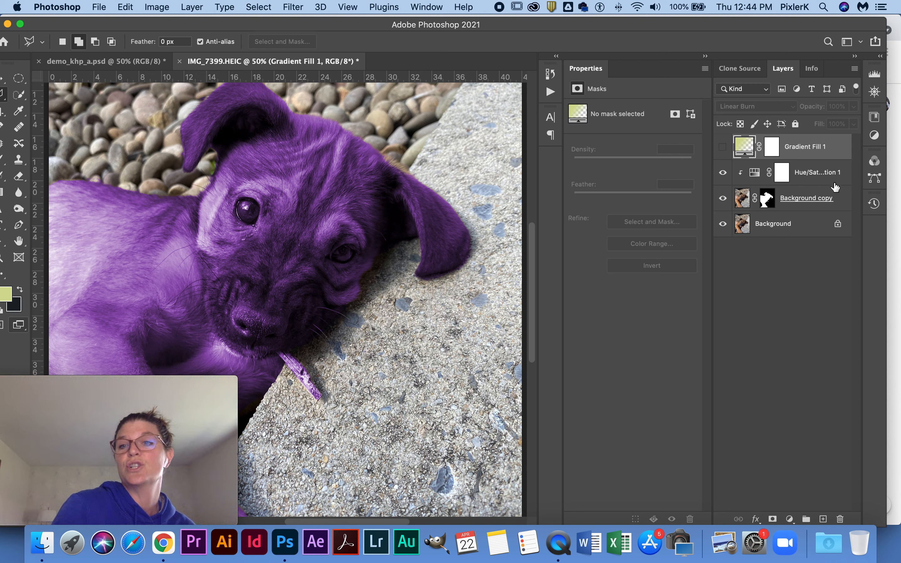
Step: Try the Multiply, Color Burn, Overlay and Lighter Color blend modes on the Background copy layer
click(801, 201)
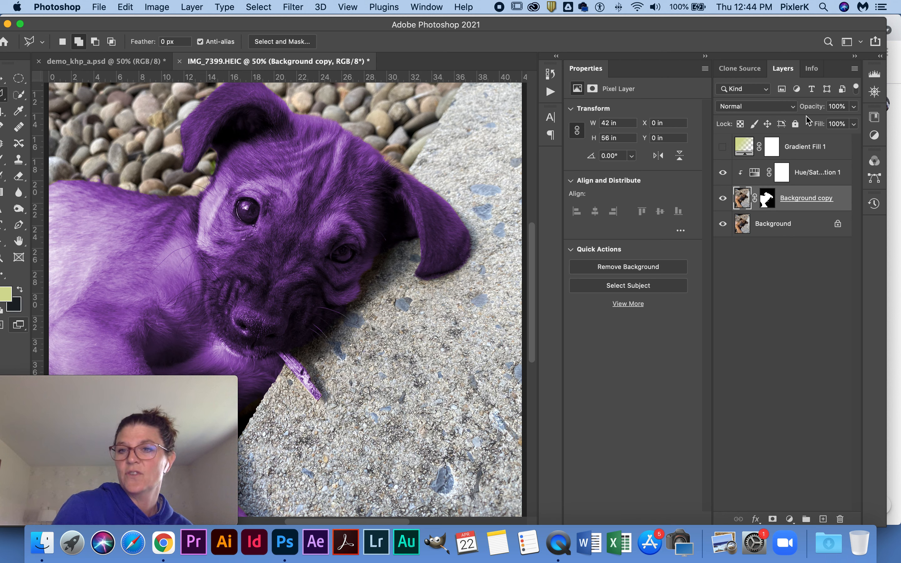
click(796, 109)
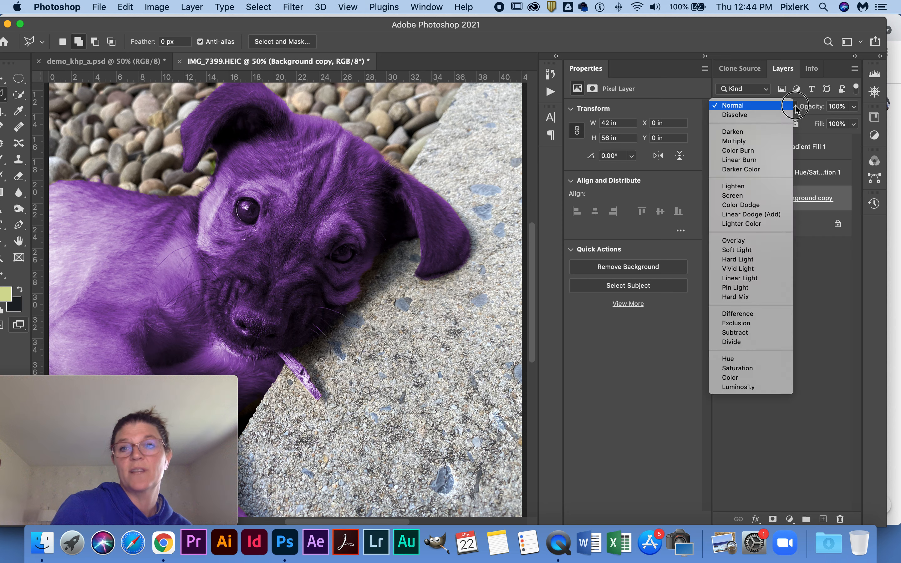
click(746, 145)
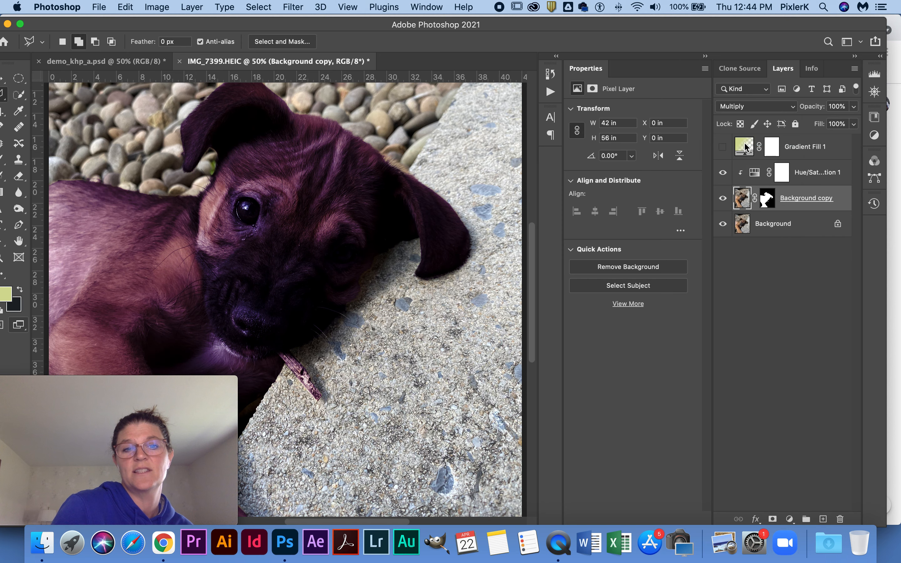
click(795, 109)
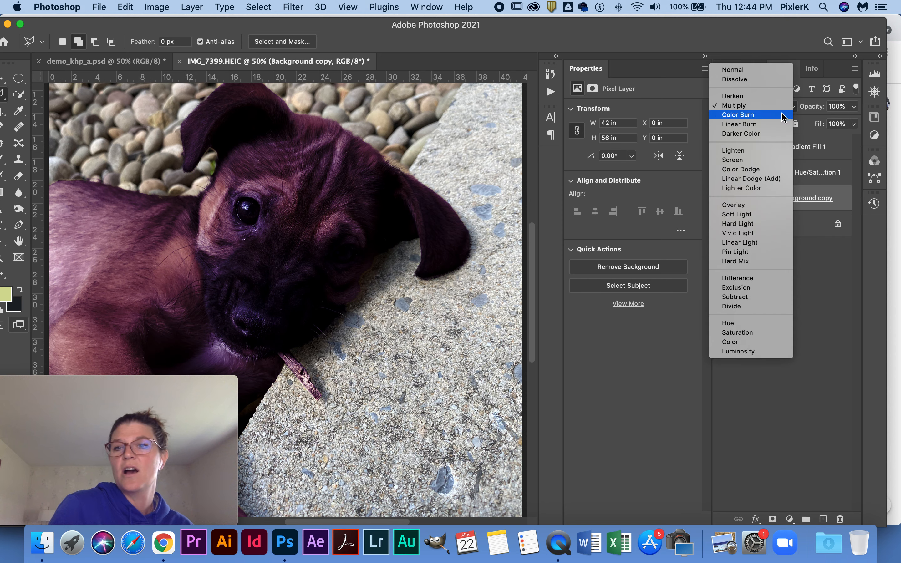
click(786, 115)
click(784, 111)
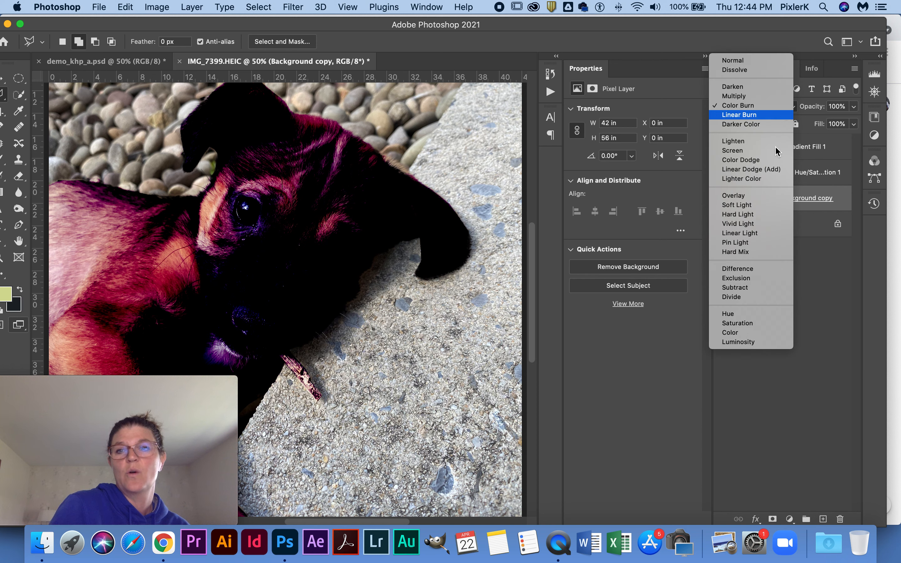
click(746, 195)
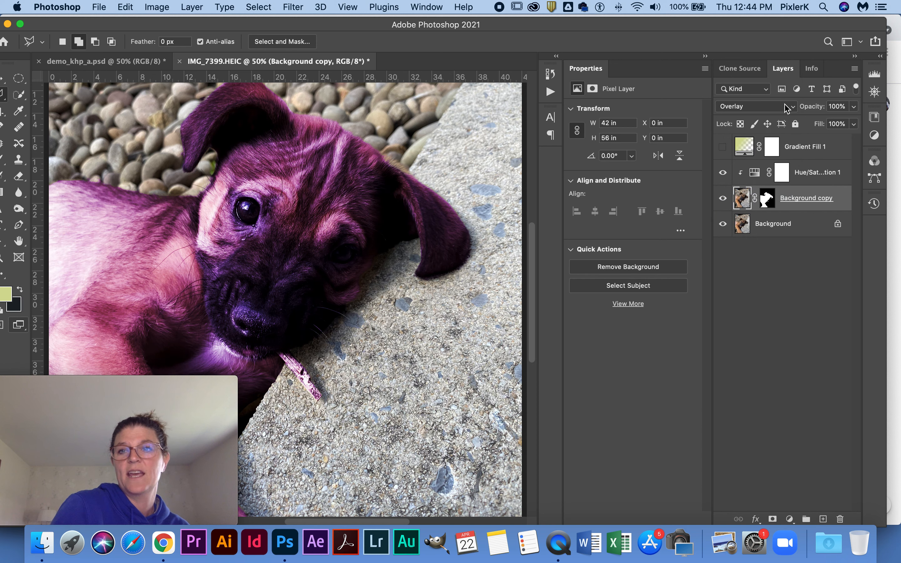
click(786, 109)
click(769, 90)
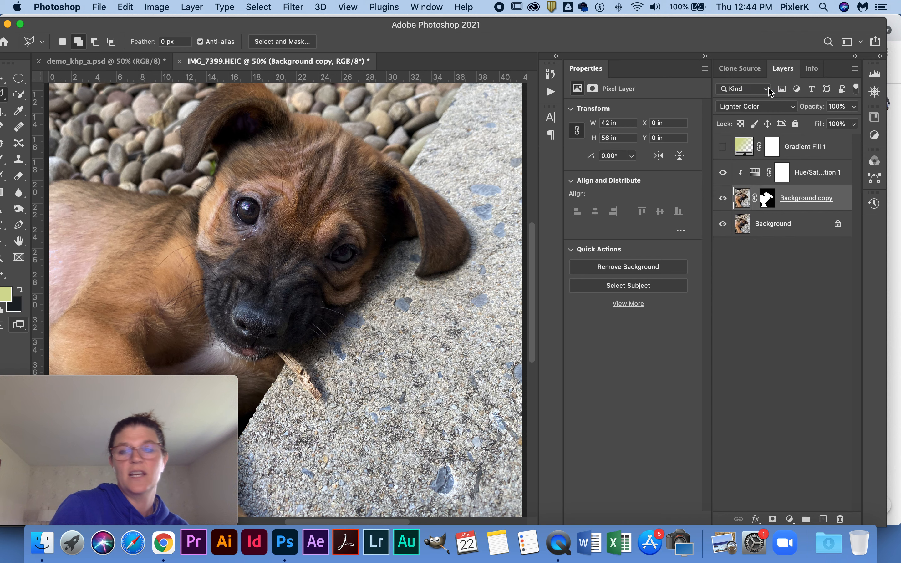
Step: Set the Background copy layer's blend mode to Screen and lower its opacity to 59%
click(770, 108)
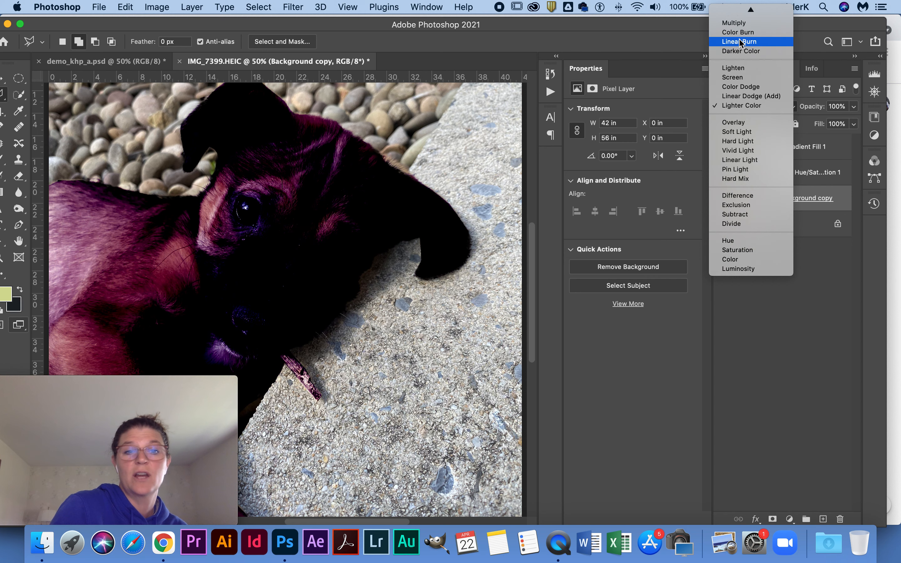
click(733, 78)
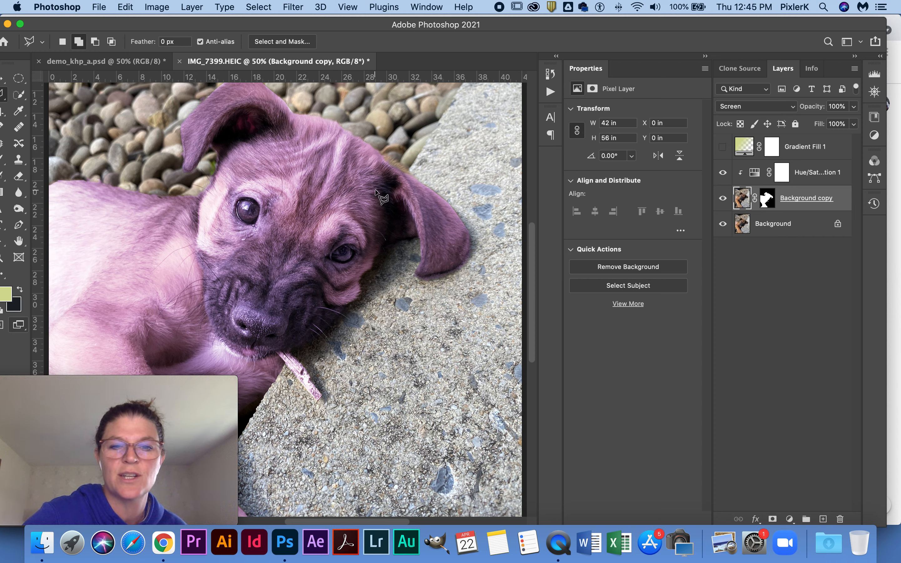
click(854, 106)
drag(855, 121, 830, 126)
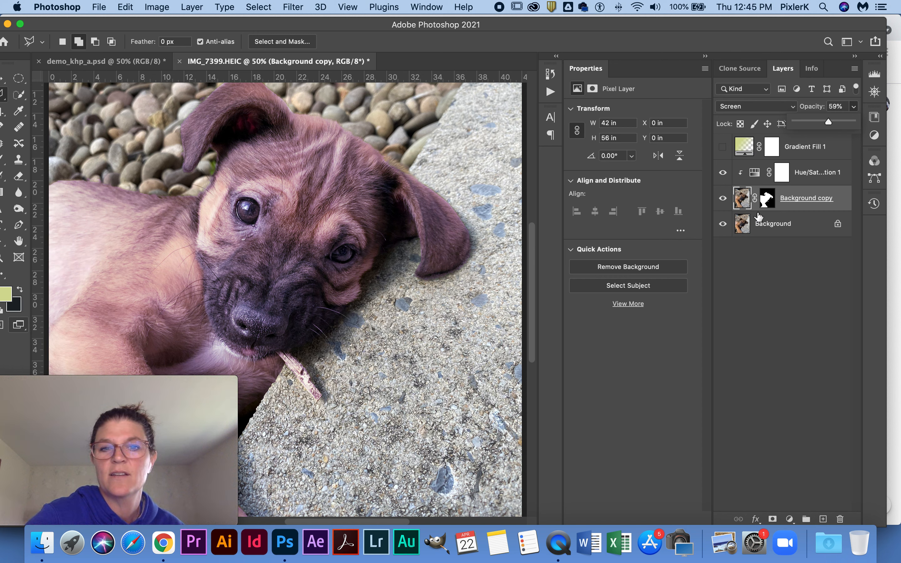
Step: Show the gradient fill layer and change its gradient's starting colour stop to light purple d19ddc
click(723, 149)
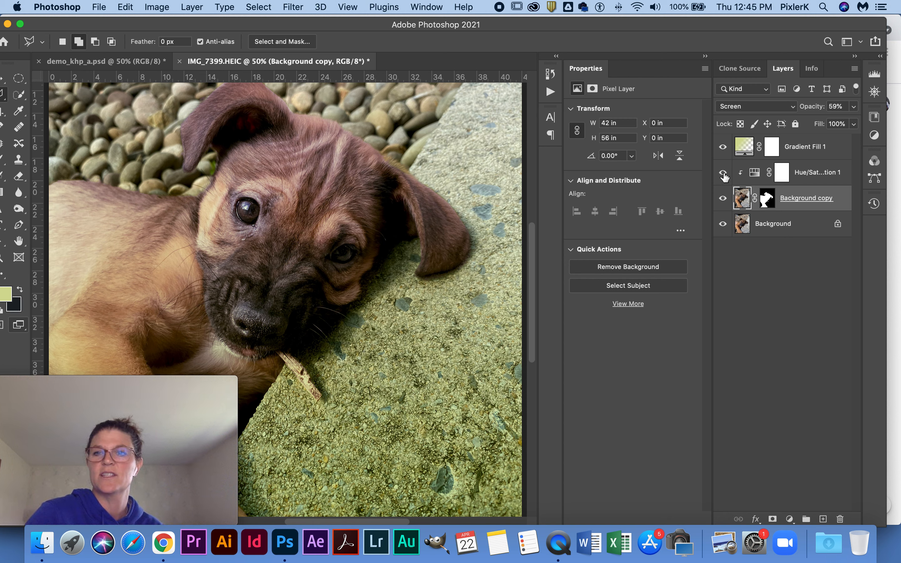
double_click(744, 149)
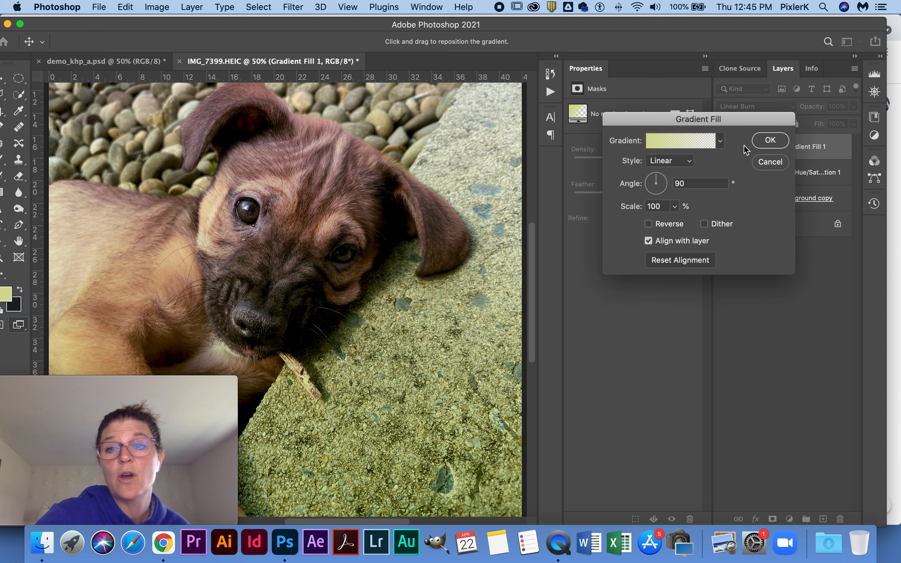
click(722, 142)
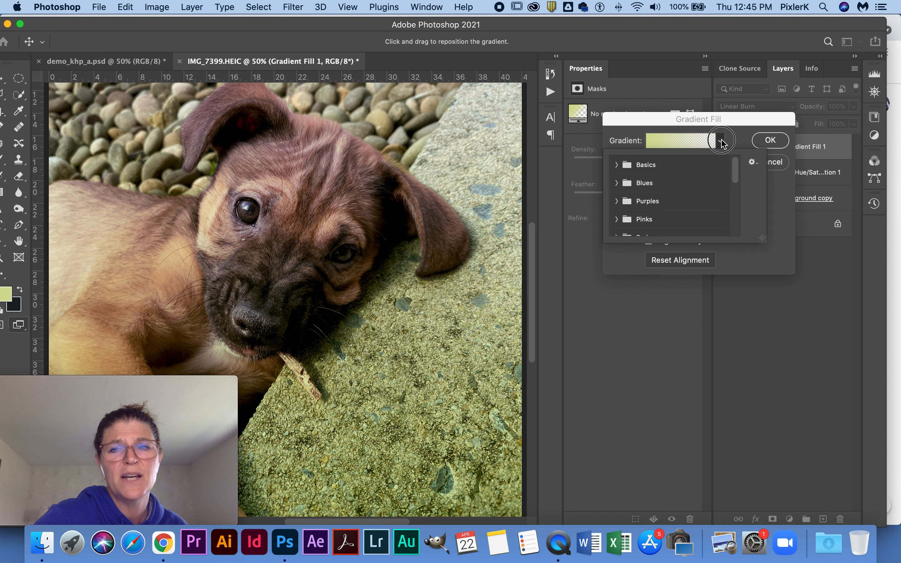
click(654, 138)
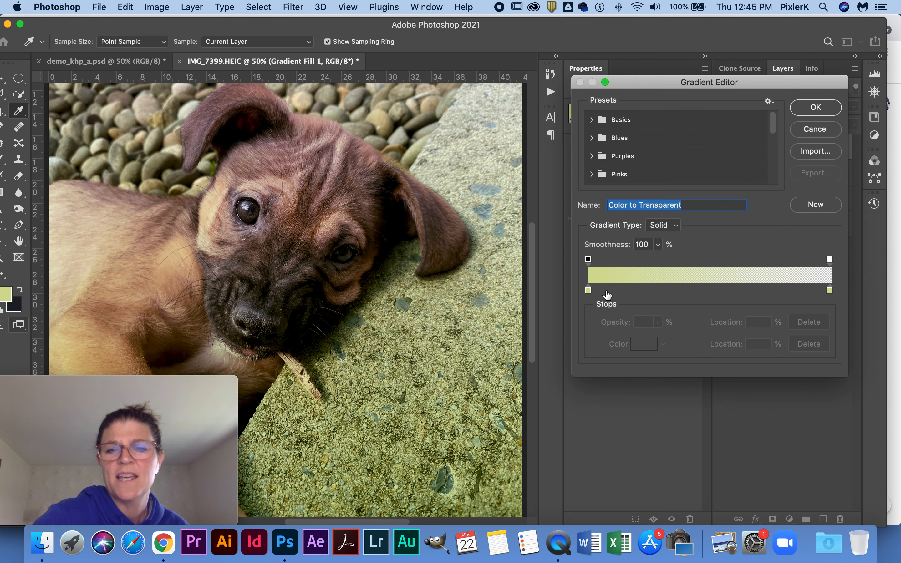
click(589, 290)
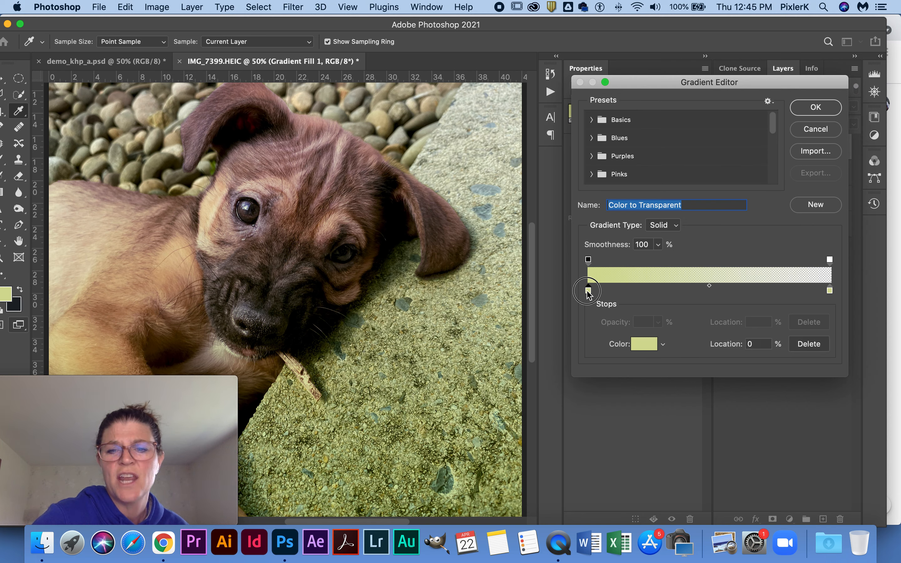
click(641, 346)
click(658, 207)
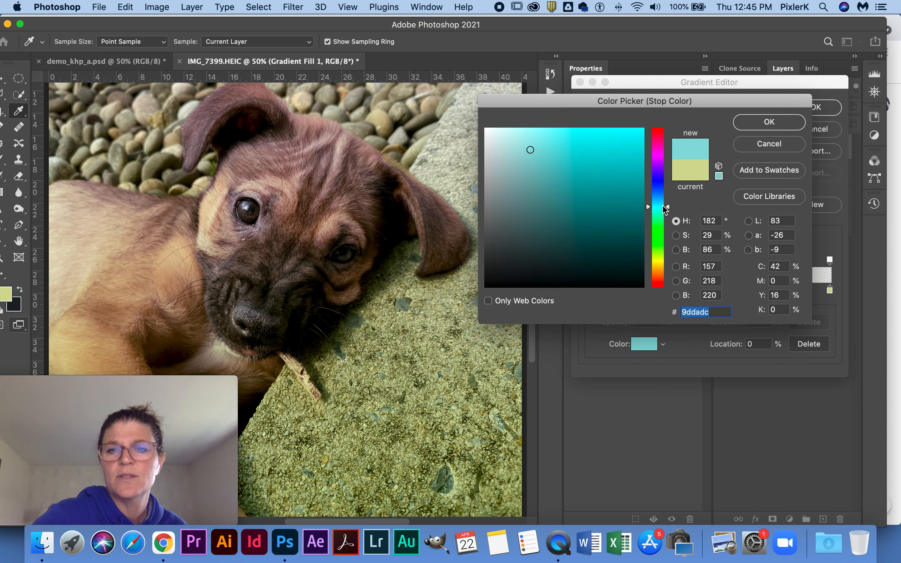
click(658, 153)
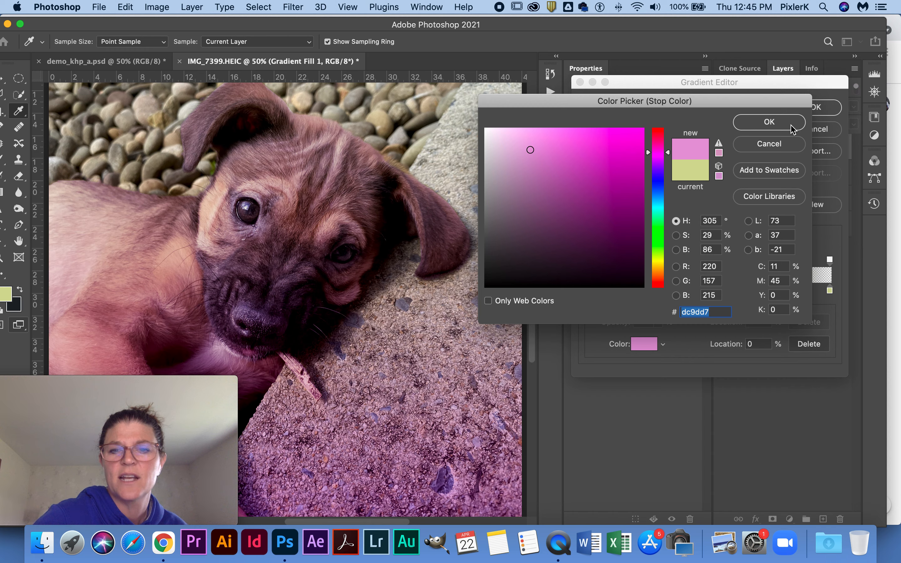
click(656, 160)
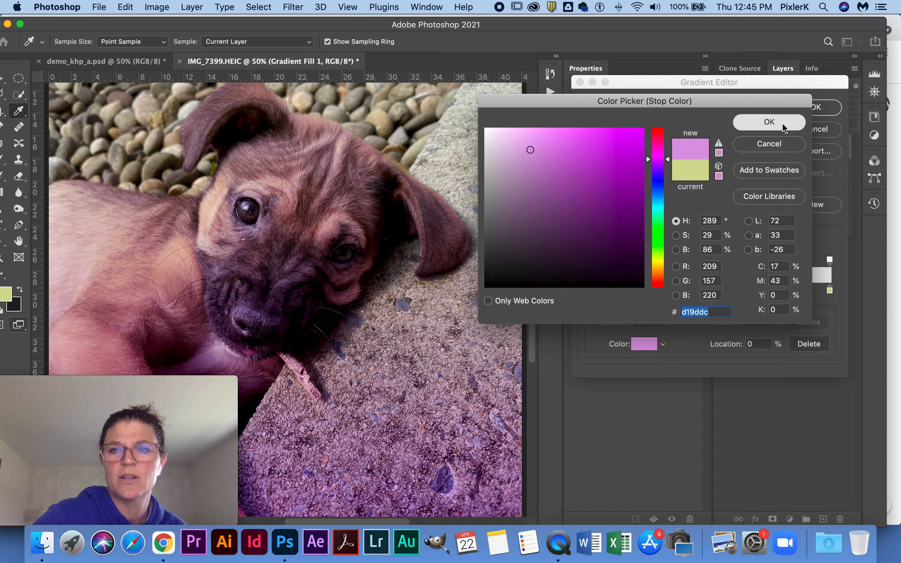
click(769, 122)
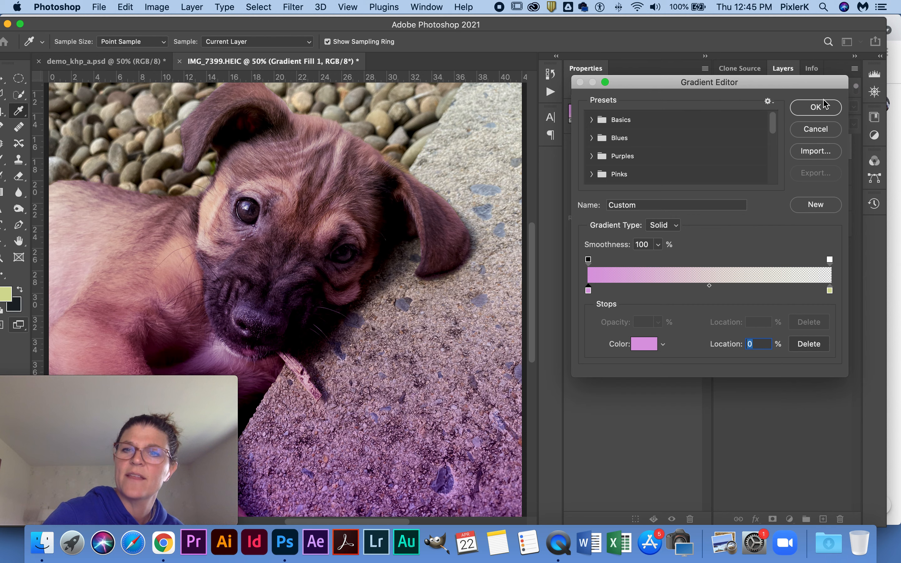
click(815, 108)
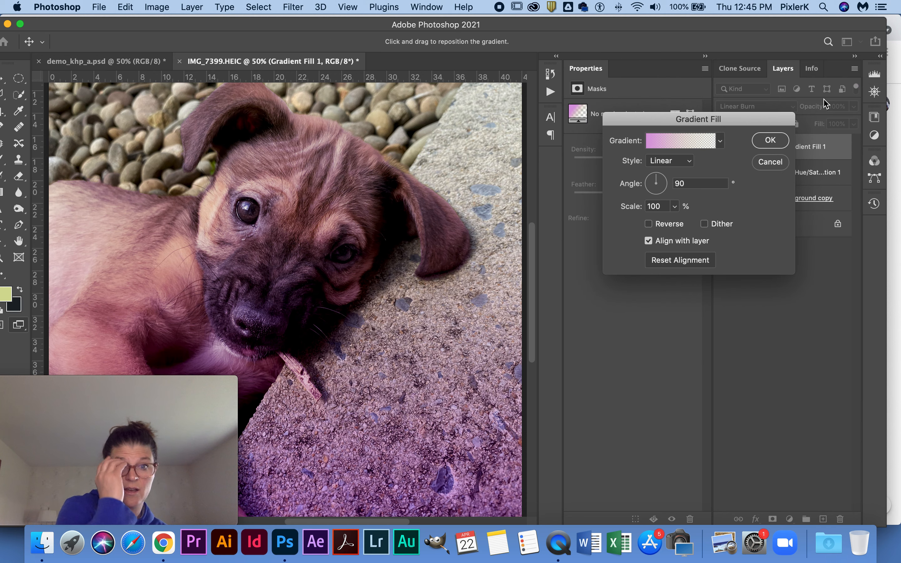
click(777, 142)
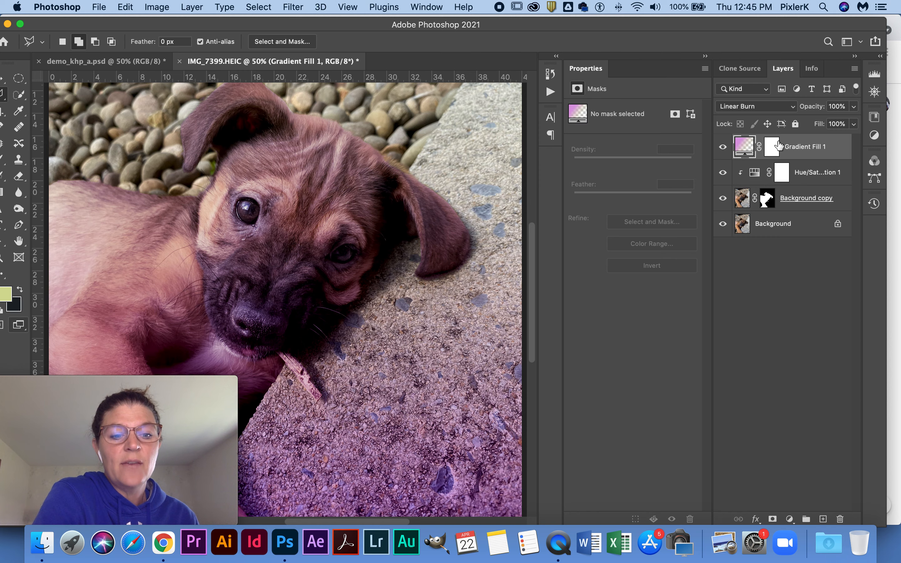
Step: Save the layered puppy image as moose2.psd in Photoshop format in the resources_khp folder
key(super+shift+s)
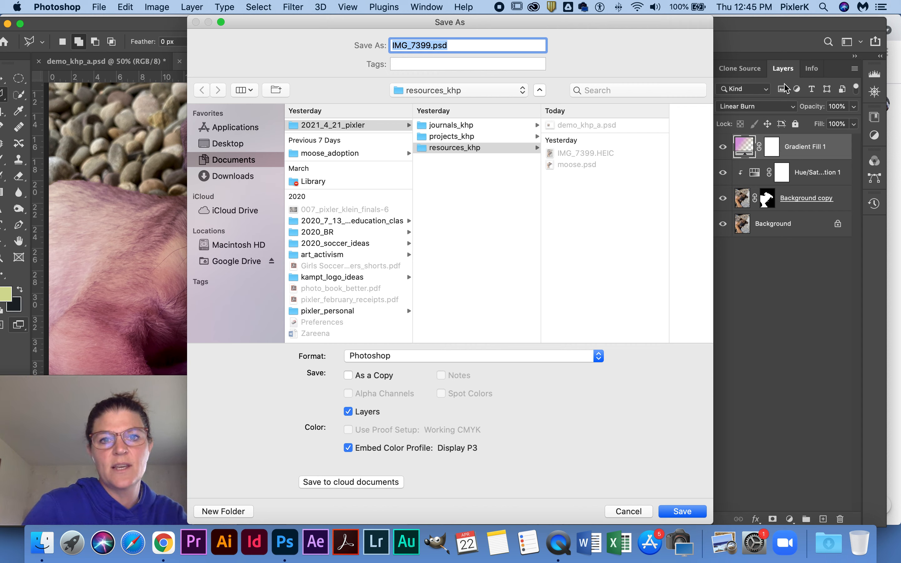
drag(432, 46, 356, 46)
text(moose)
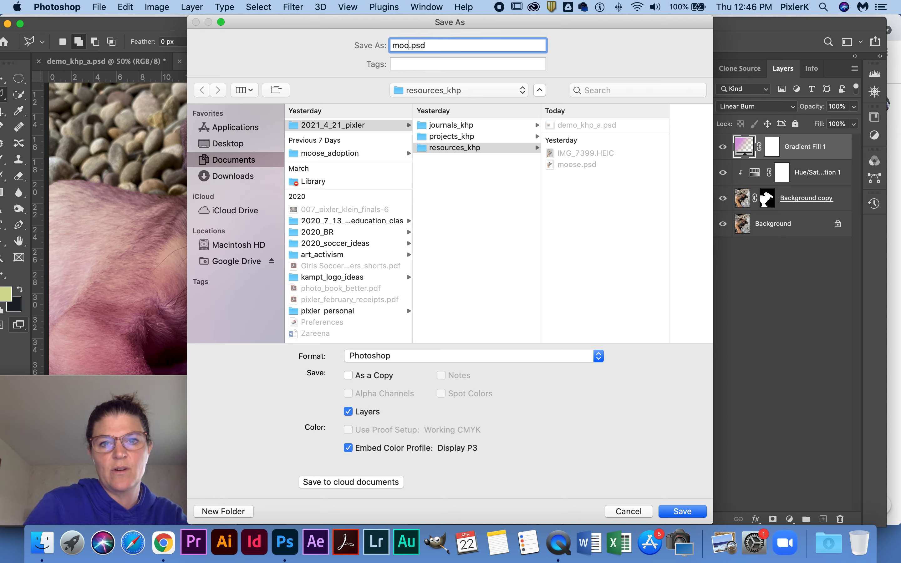
text(2)
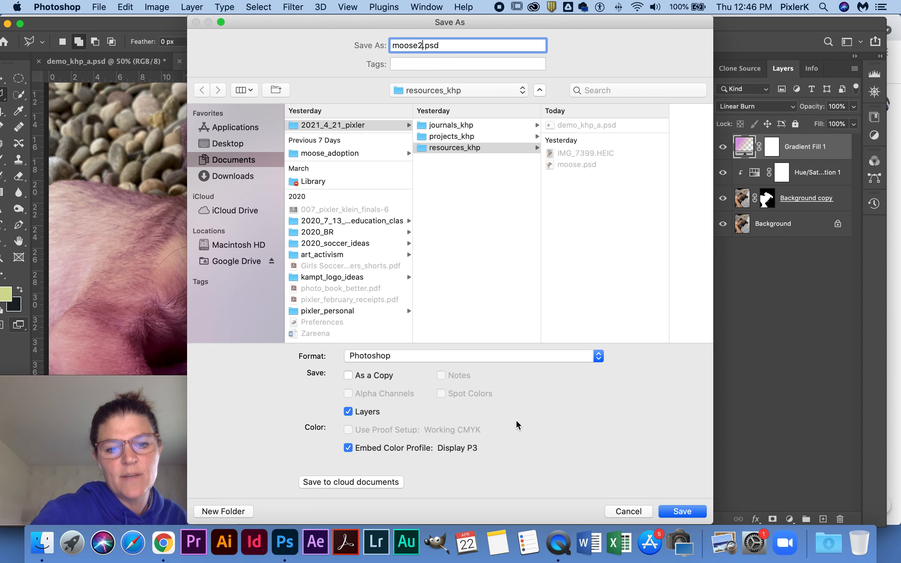
click(671, 510)
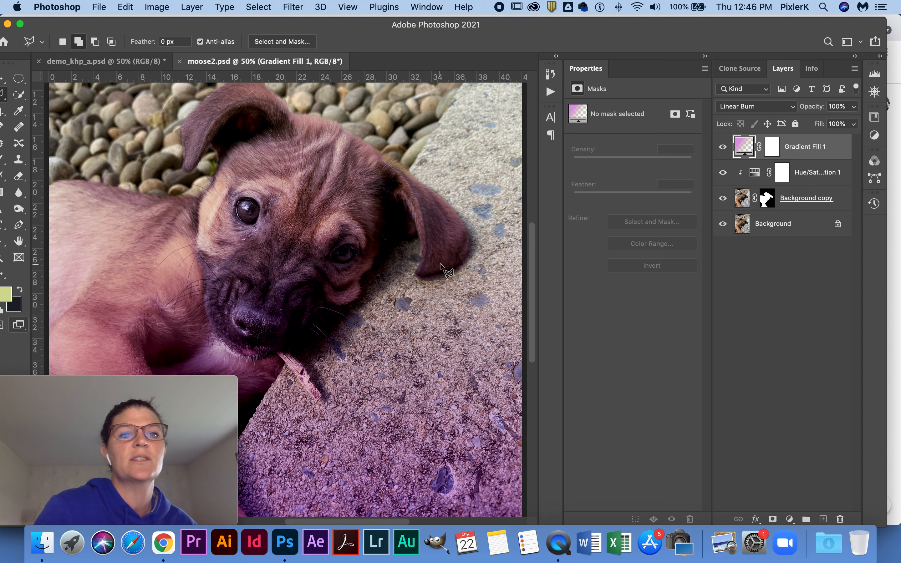
Step: Close the moose2.psd document and reopen it from the resources_khp folder
click(179, 61)
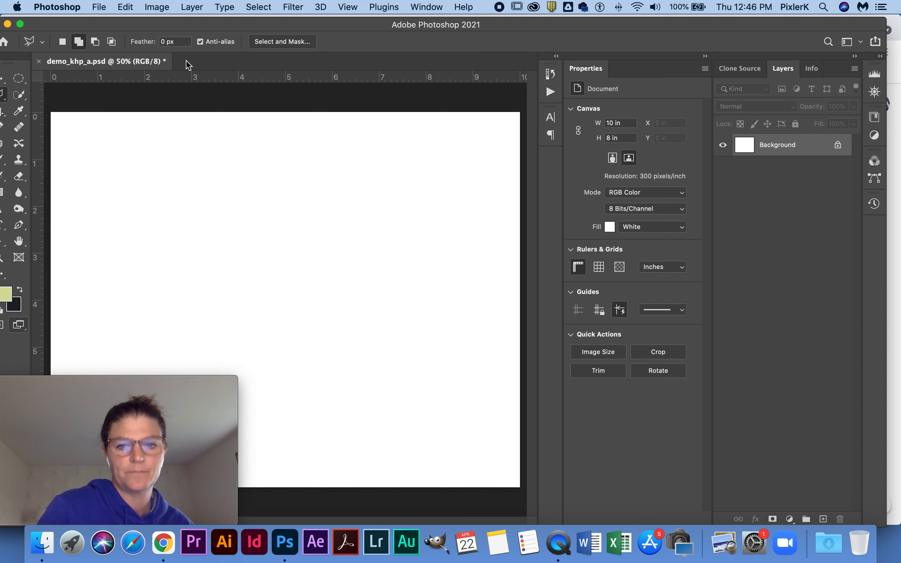
key(super+o)
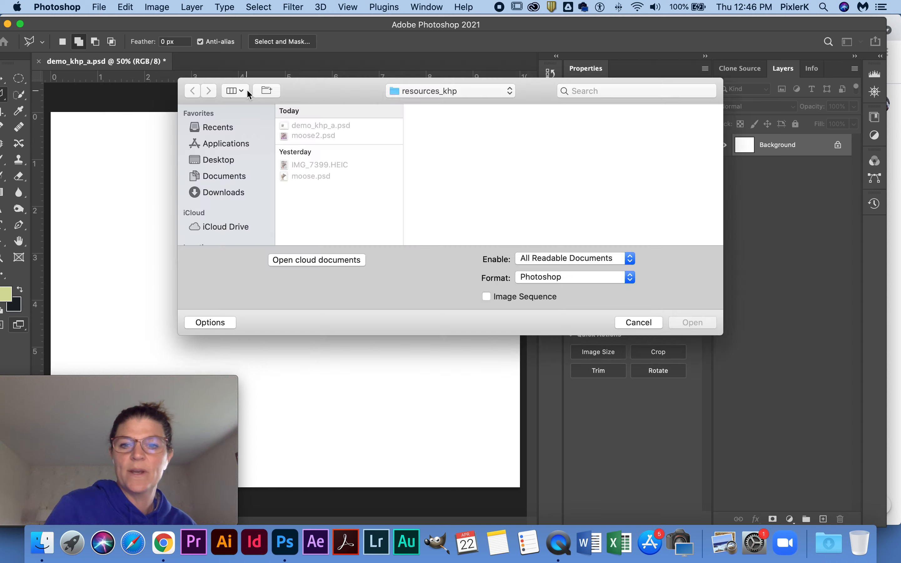
click(313, 138)
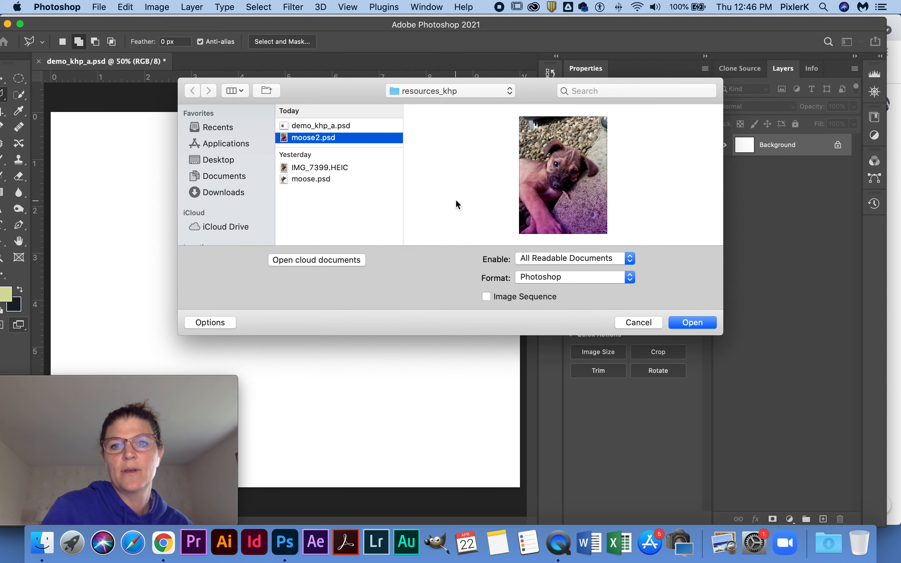
click(677, 322)
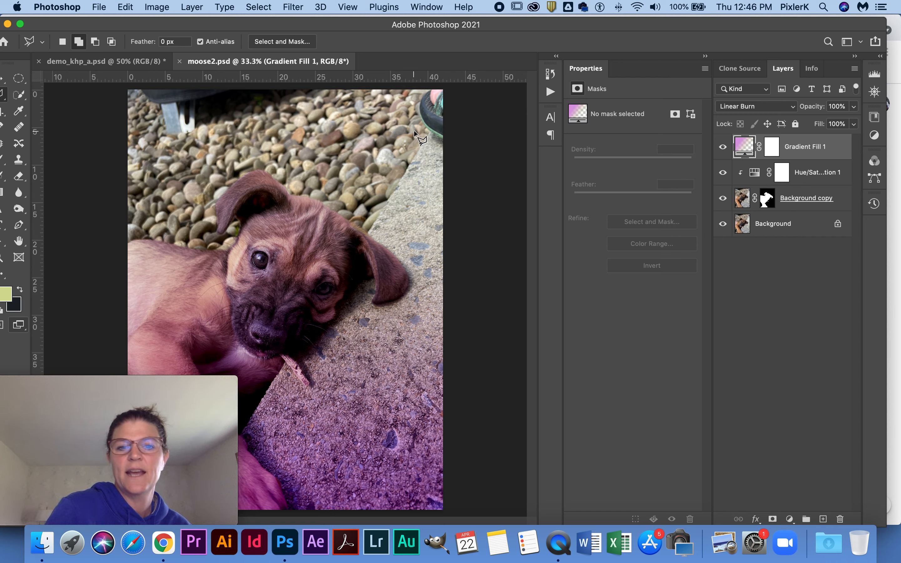
Step: Toggle the gradient fill's visibility, then turn off Colorize for the Hue/Saturation adjustment and set its hue to -46
click(722, 147)
click(722, 147)
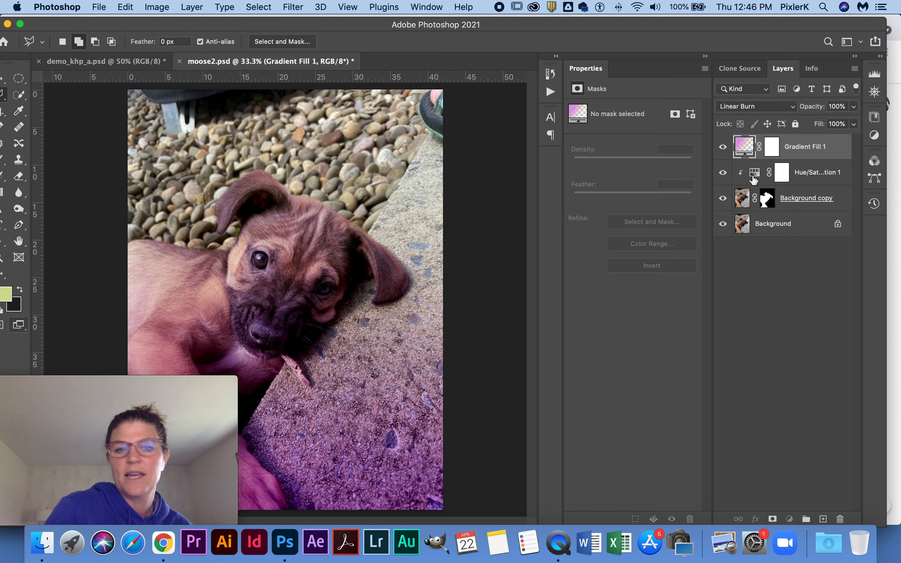
click(752, 178)
drag(615, 182, 637, 181)
click(635, 221)
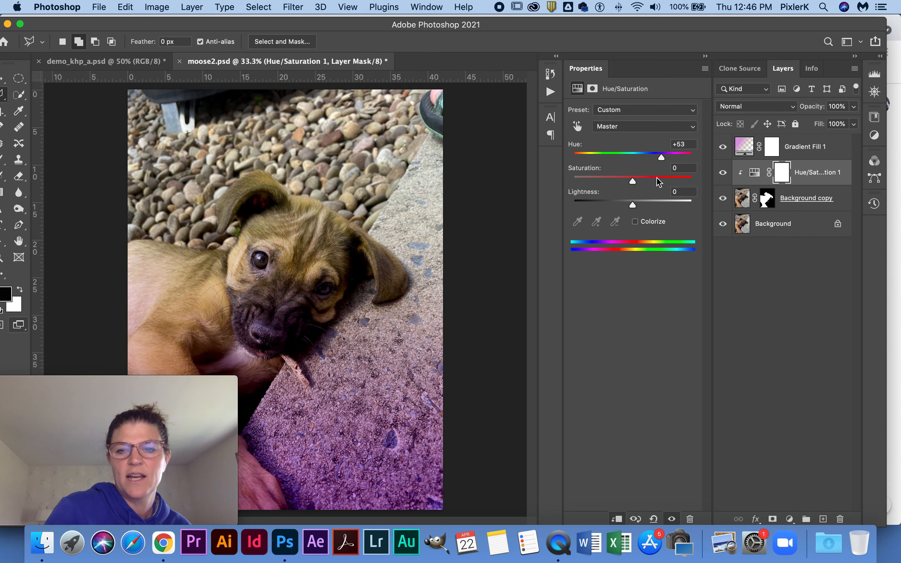
drag(660, 160, 606, 160)
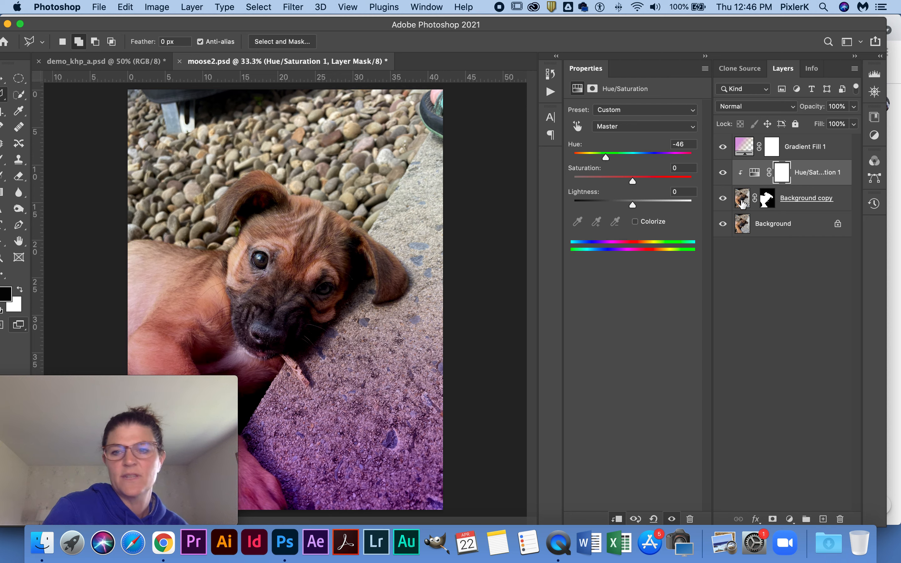
Step: Reopen the Gradient Fill 1 layer's gradient and change its starting colour stop from light purple to a bright cyan-blue
click(744, 147)
double_click(740, 143)
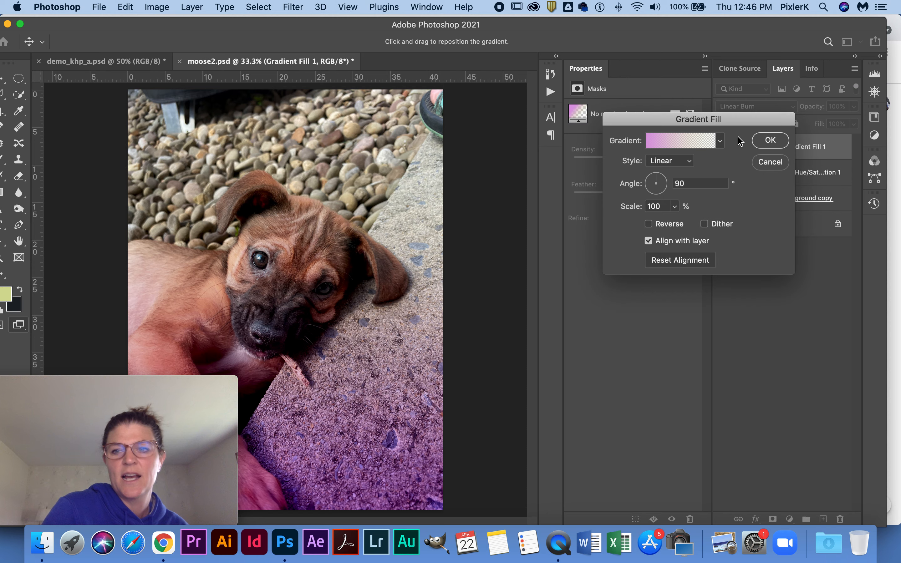
click(655, 141)
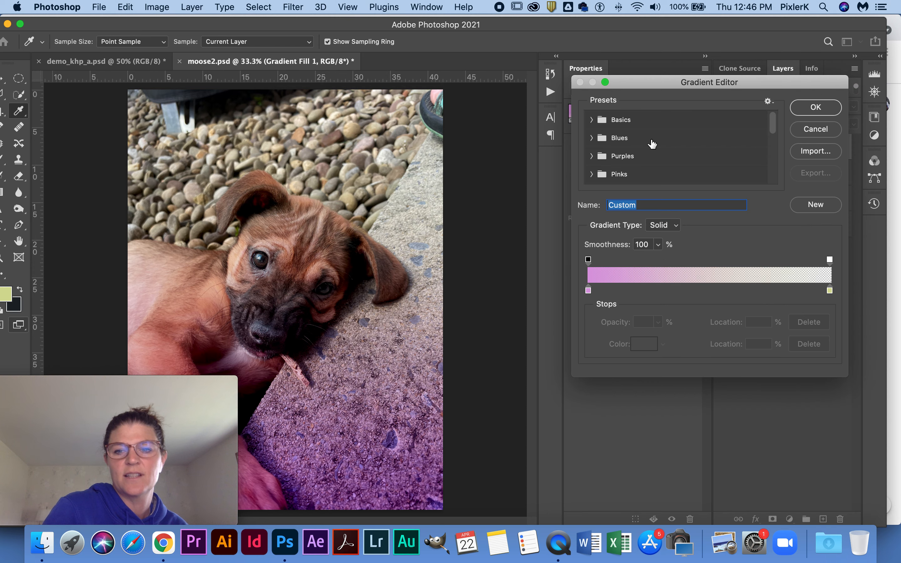
click(589, 290)
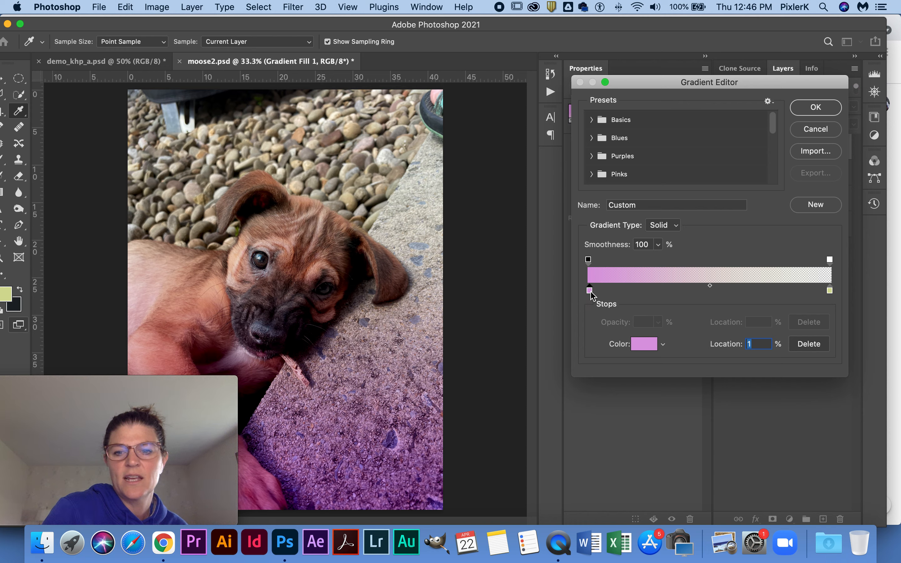
click(644, 344)
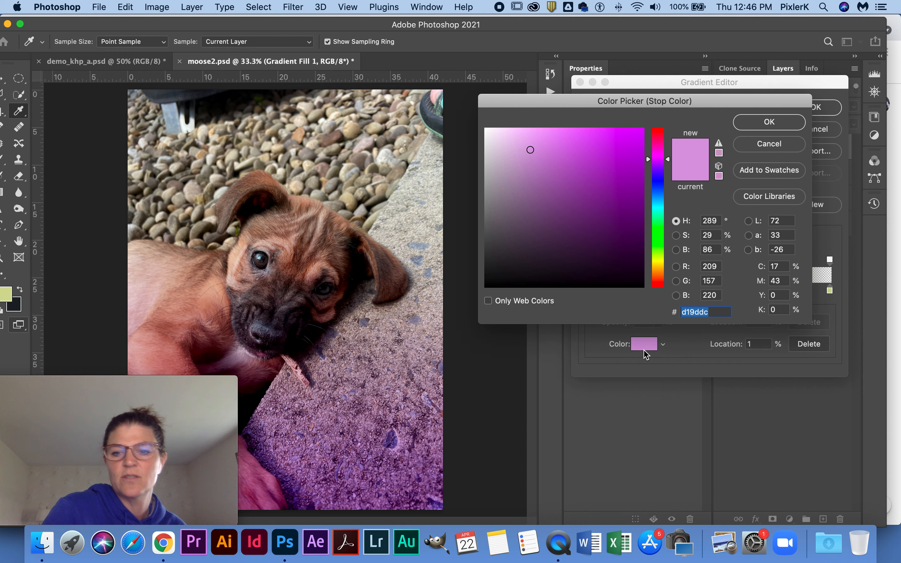
click(657, 186)
click(639, 148)
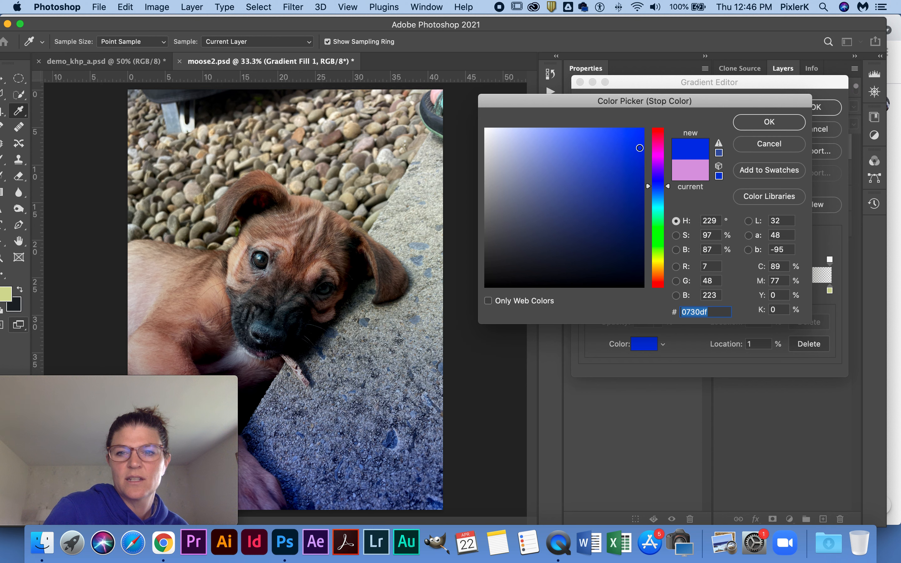
click(582, 155)
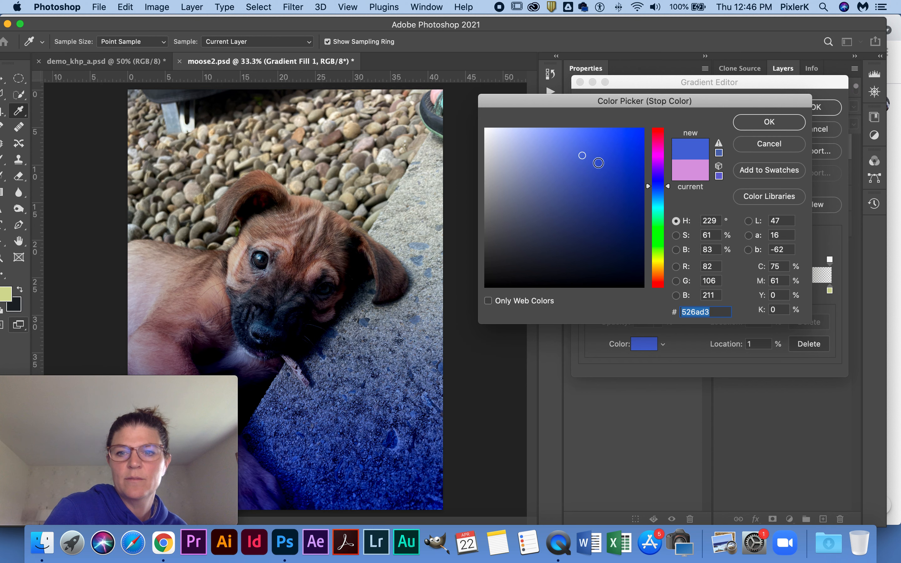
click(654, 200)
click(793, 122)
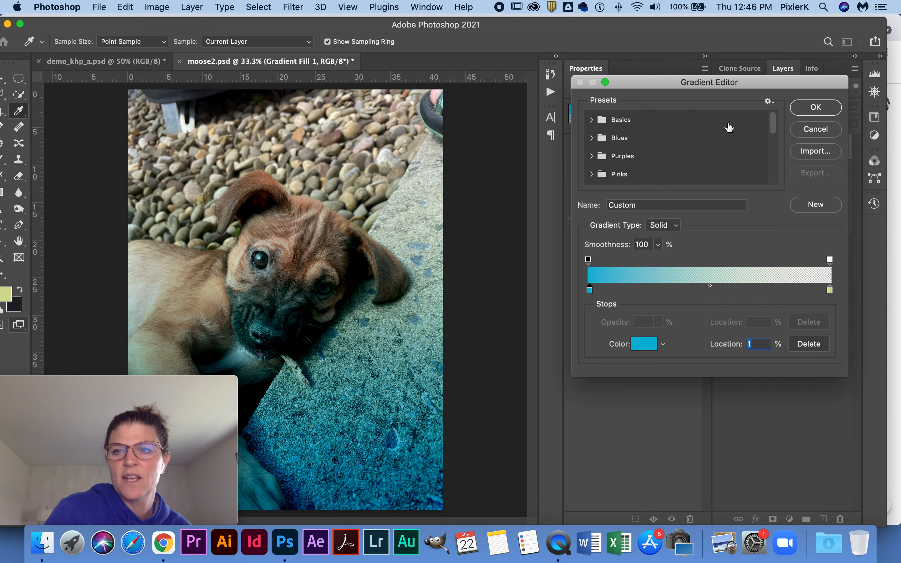
click(817, 107)
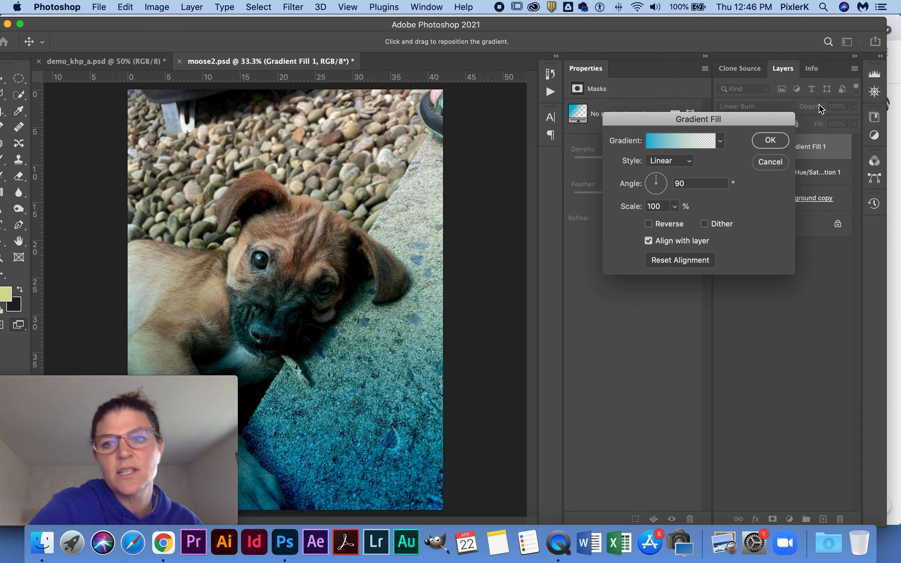
click(770, 140)
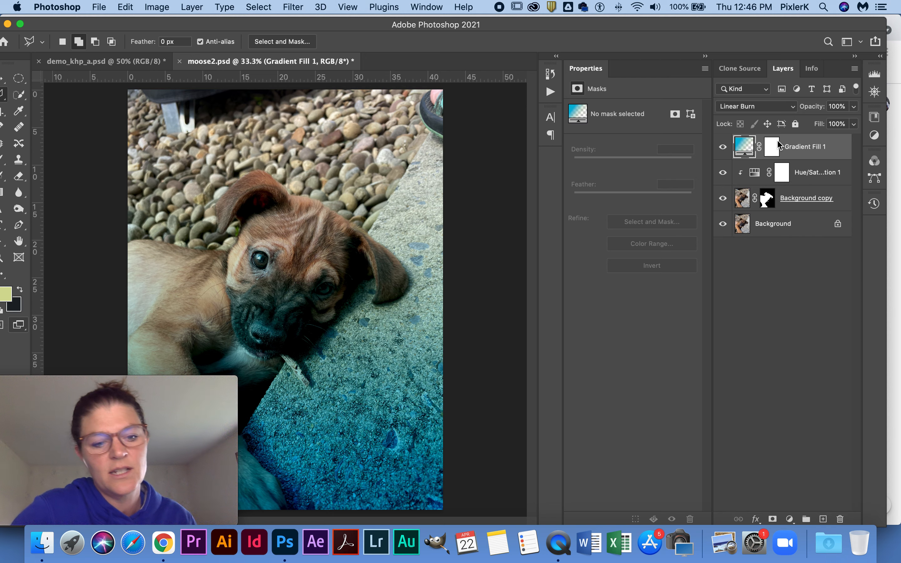